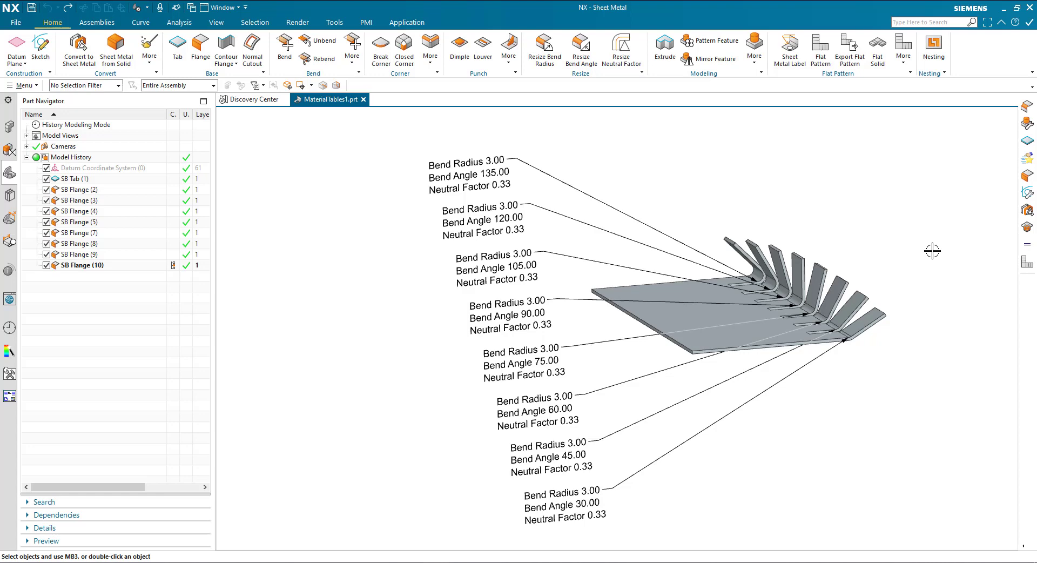
Switch to the Excel sheet metal material standards workbook and look through its Standards File sheet down to the secondary tool tables
key("alt+Tab")
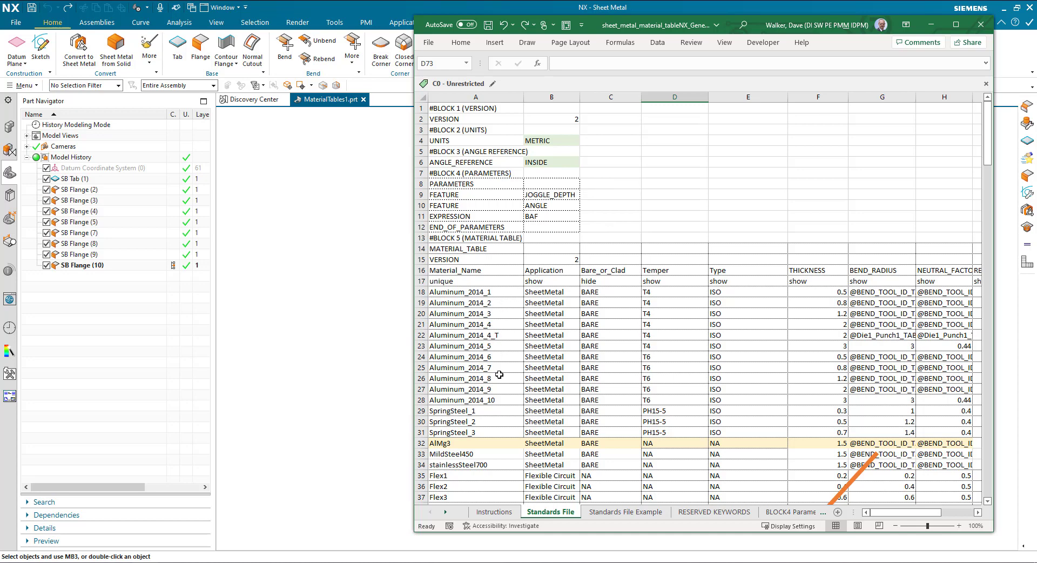
scroll(511, 342, "down", 9)
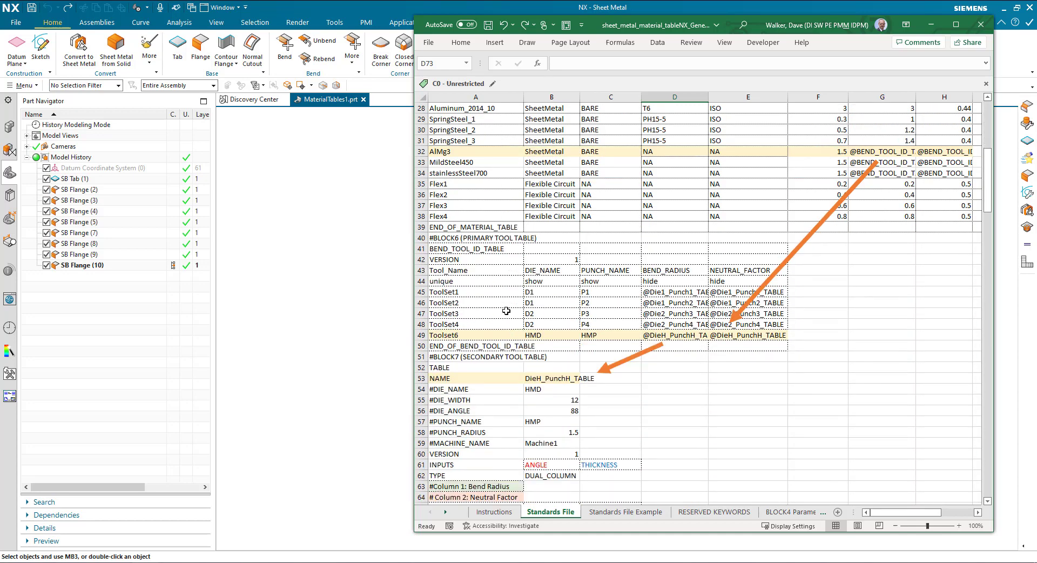
scroll(594, 321, "down", 7)
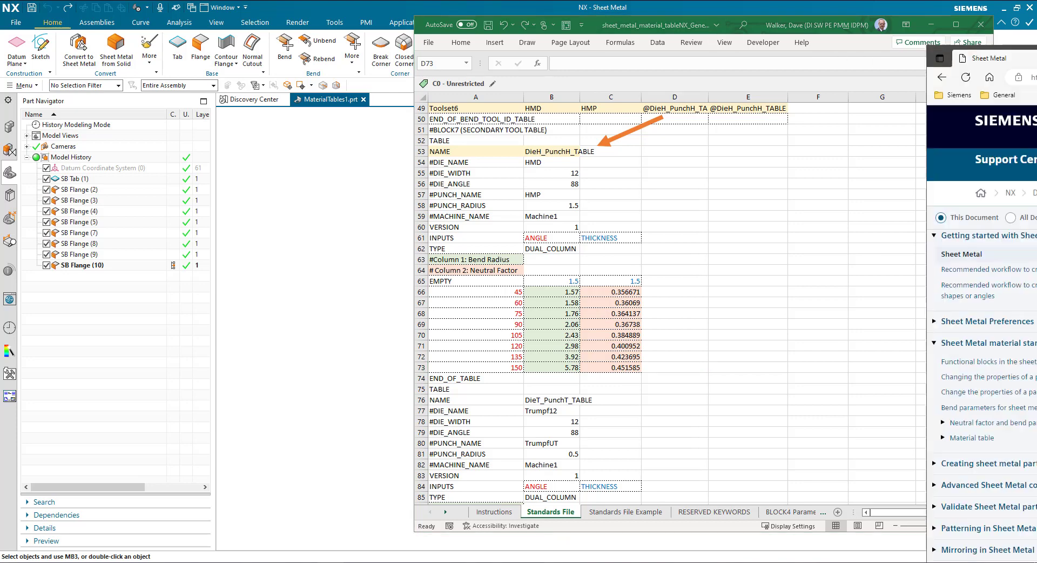
Bring the Siemens Sheet Metal help in the browser into view and open the topic on functional blocks in the material standards file
left_click_drag(1036, 24, 466, 21)
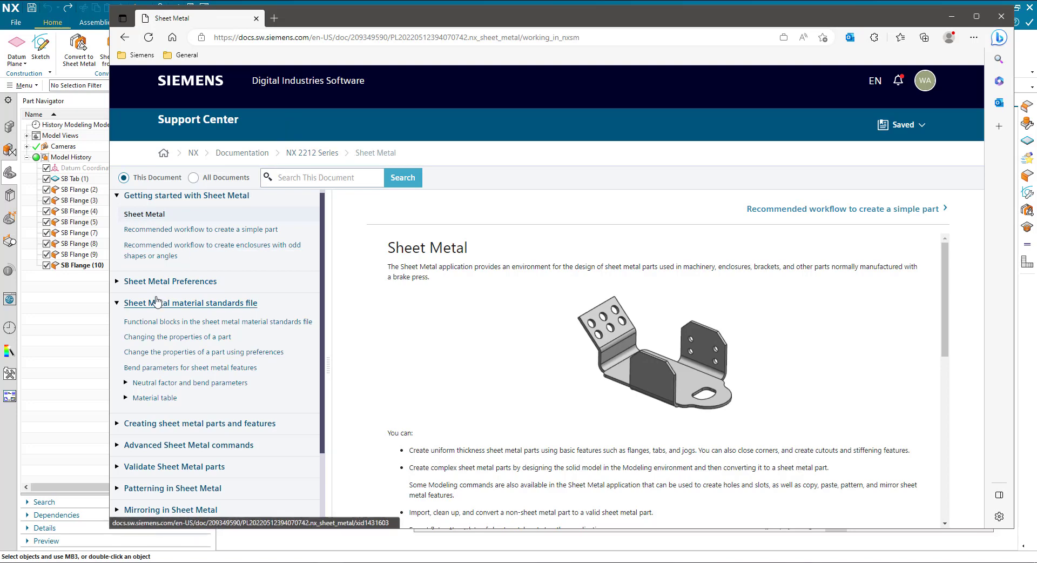
left_click(203, 323)
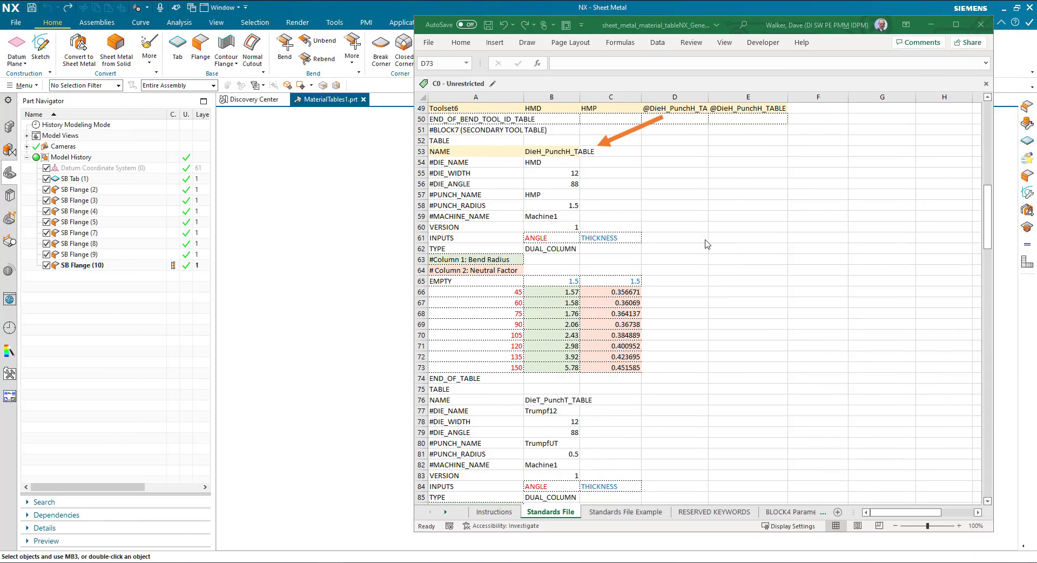
Return to the Excel standards sheet and examine the AlMg3 row of the material table and its bend radius reference
scroll(688, 244, "up", 16)
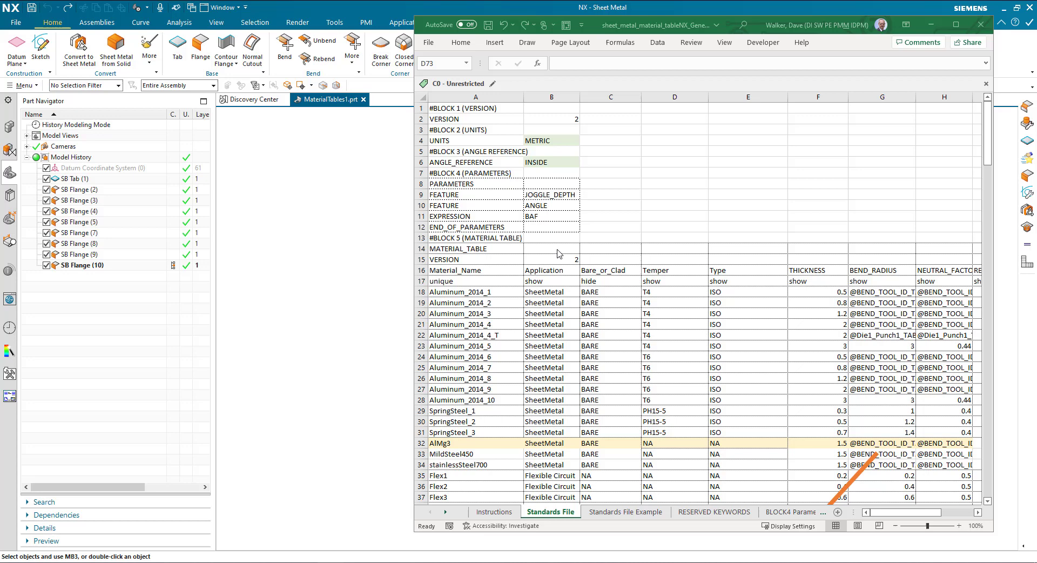
left_click(450, 250)
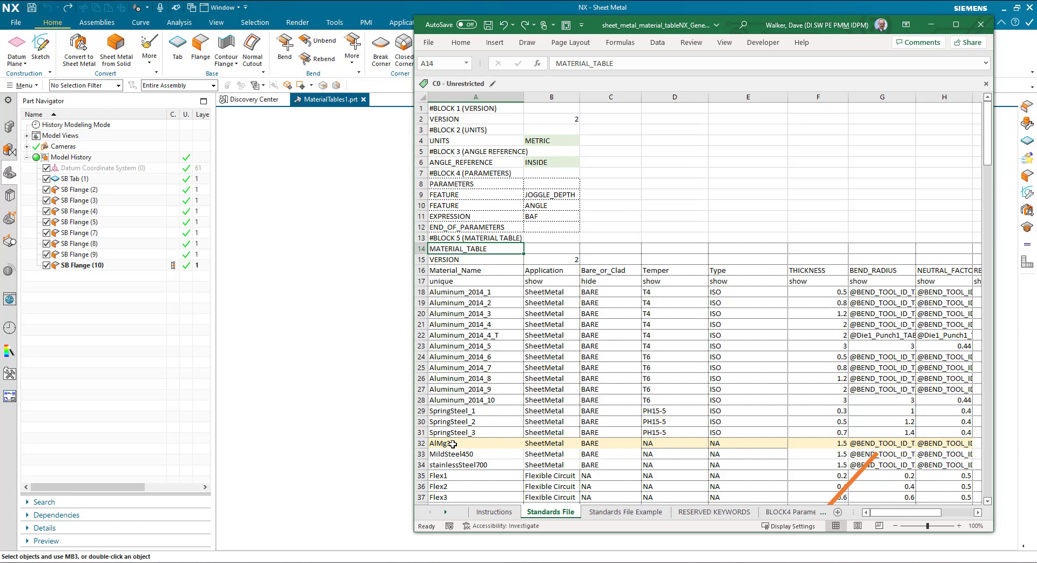
left_click(422, 443)
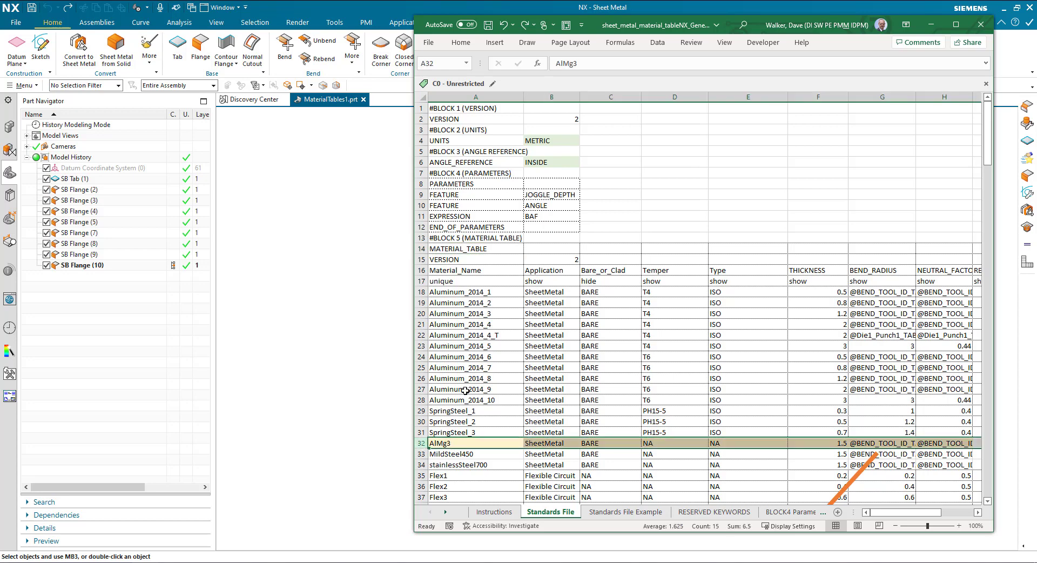
scroll(468, 388, "down", 3)
scroll(468, 388, "down", 4)
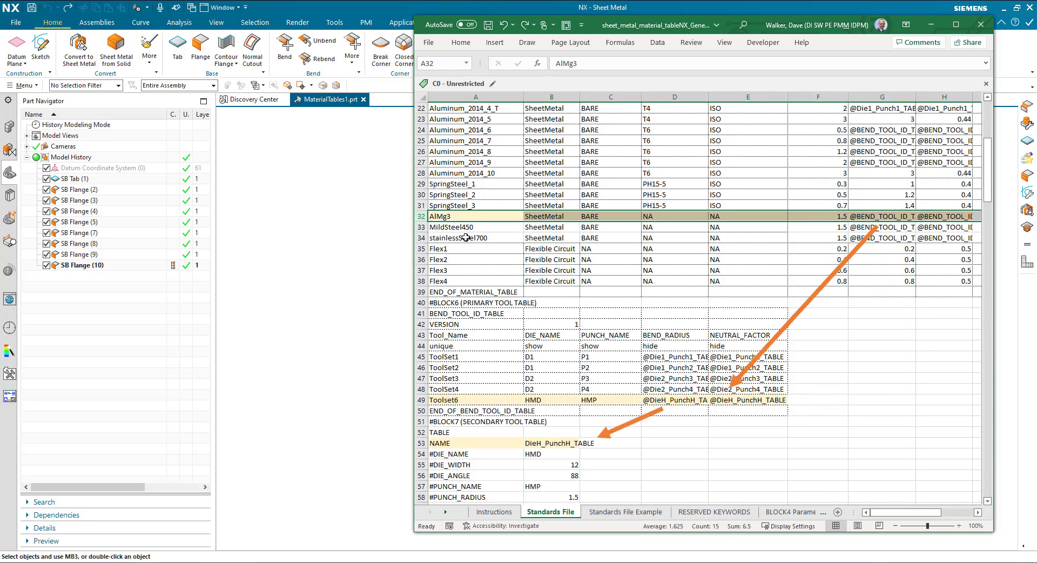
left_click(479, 217)
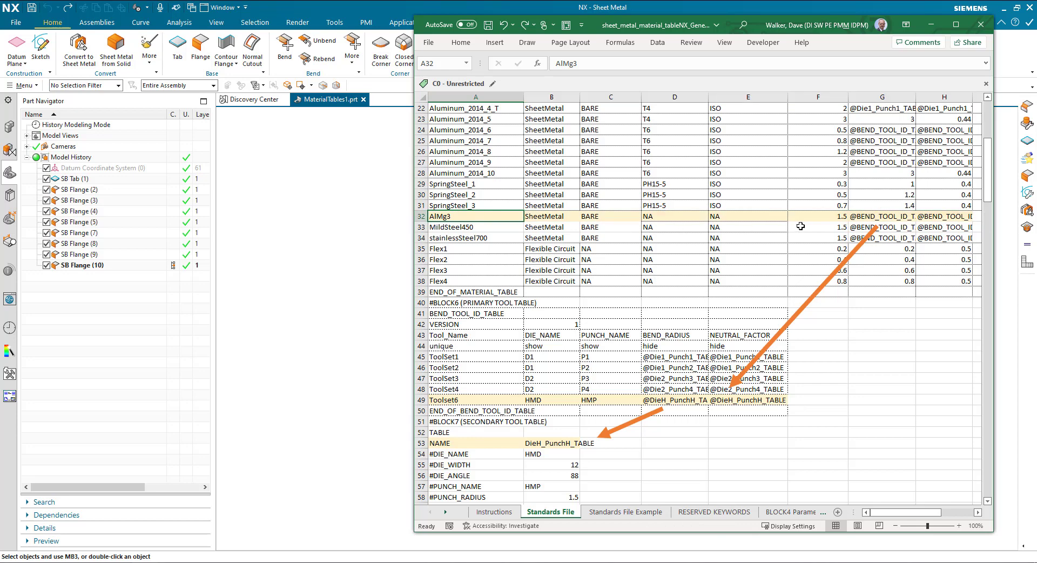
left_click(868, 217)
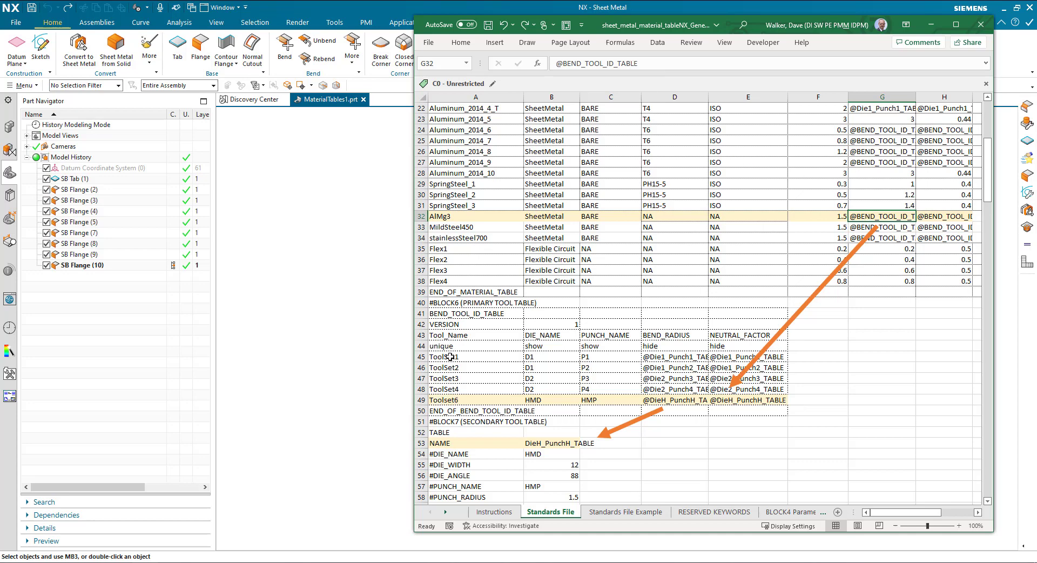
Examine the tool sets in the primary tool table, tracing Toolset6's die, punch and bend radius reference to the secondary table
left_click_drag(451, 357, 452, 399)
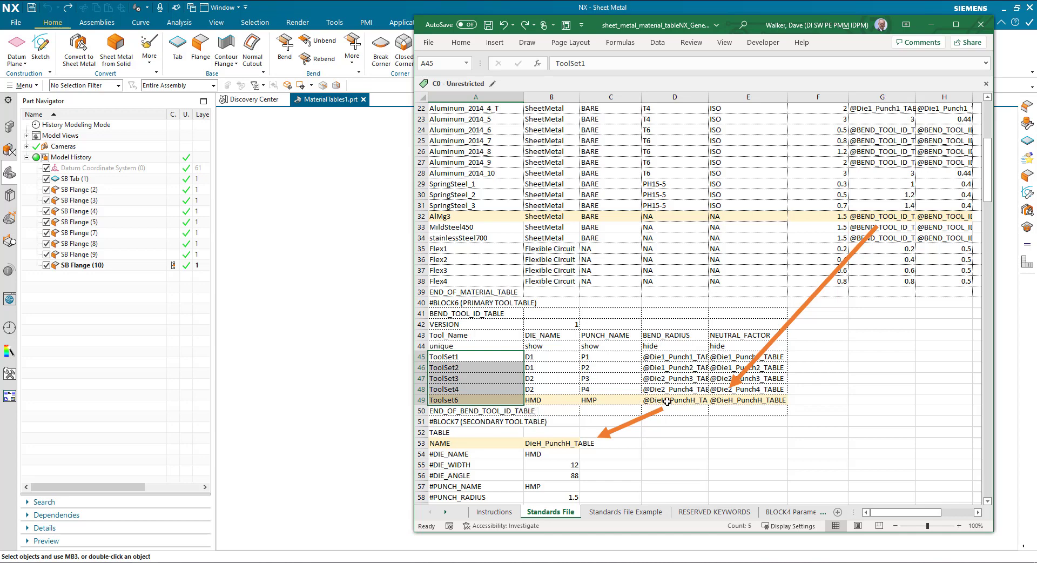
left_click(652, 402)
left_click(477, 423)
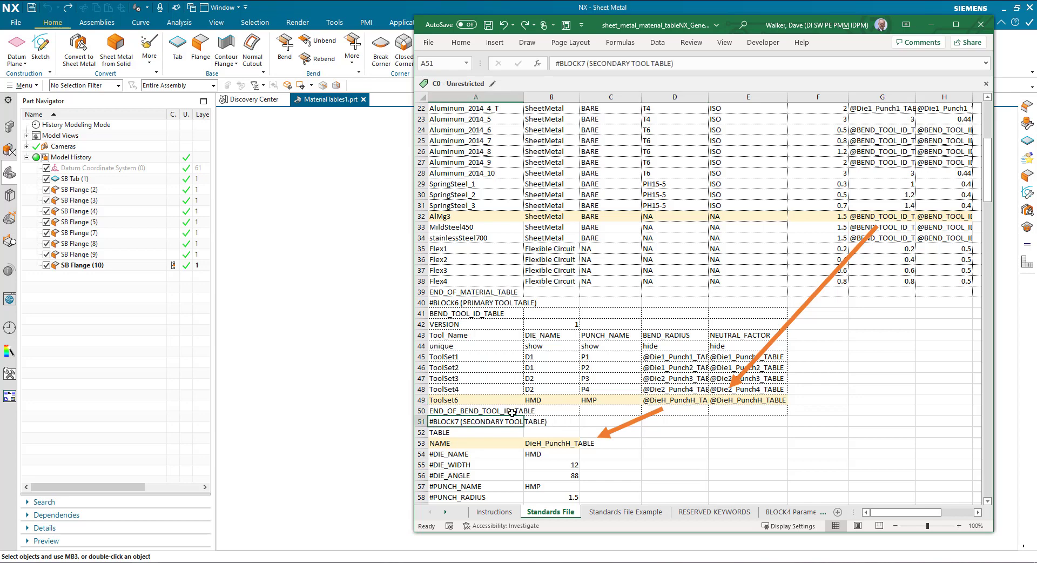
scroll(523, 401, "down", 7)
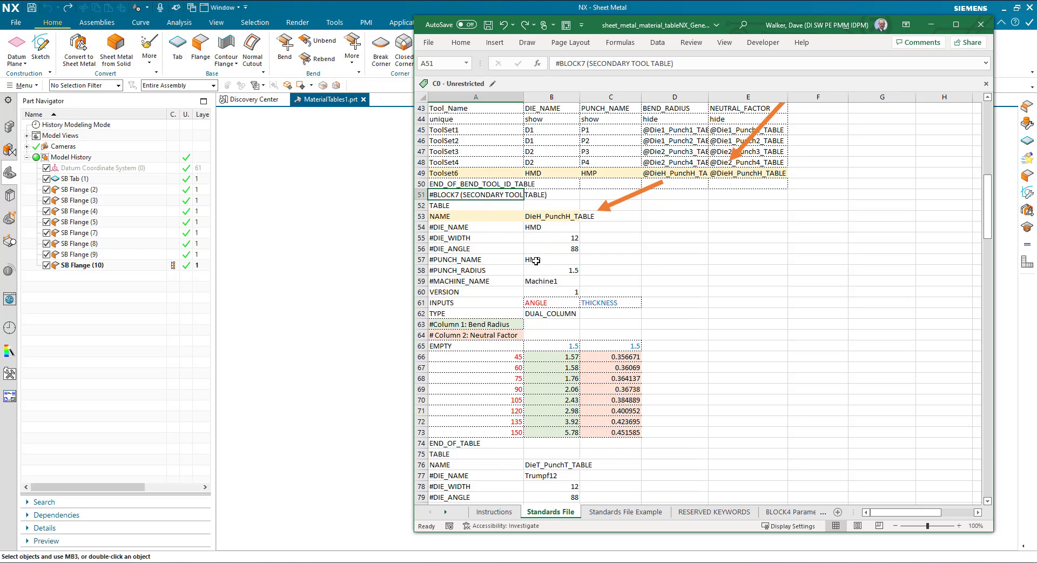
left_click_drag(534, 173, 590, 175)
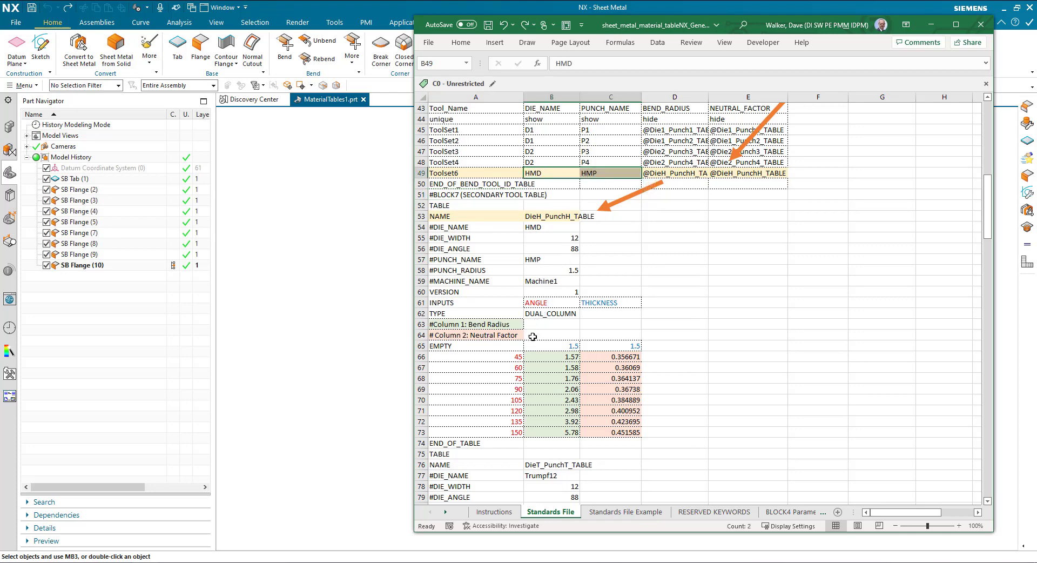
Examine the angle and thickness inputs of DieH_PunchH_TABLE, from the column of angles to the thickness header cells
left_click(543, 304)
left_click(498, 356)
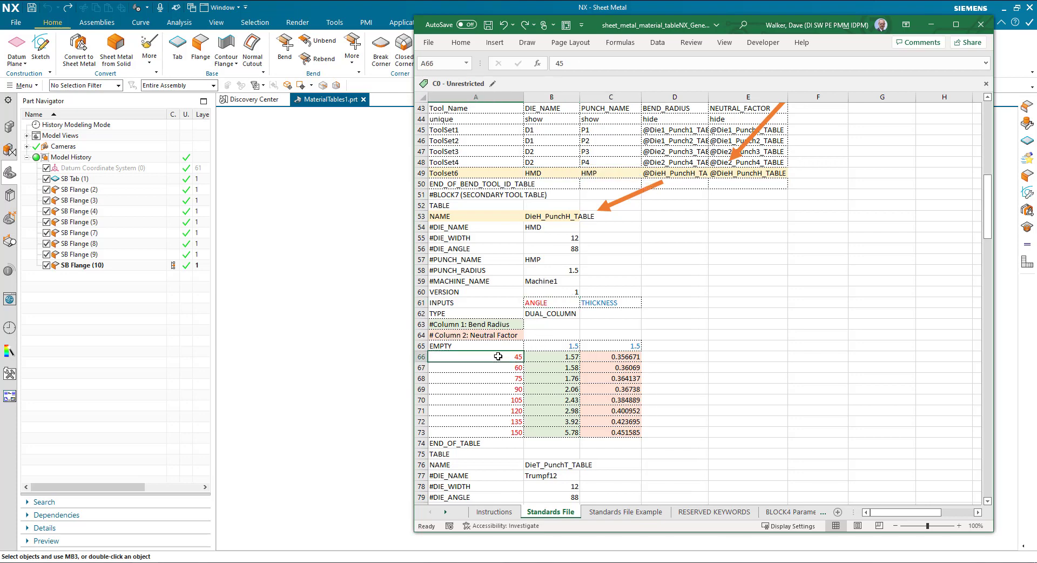
left_click_drag(498, 357, 495, 428)
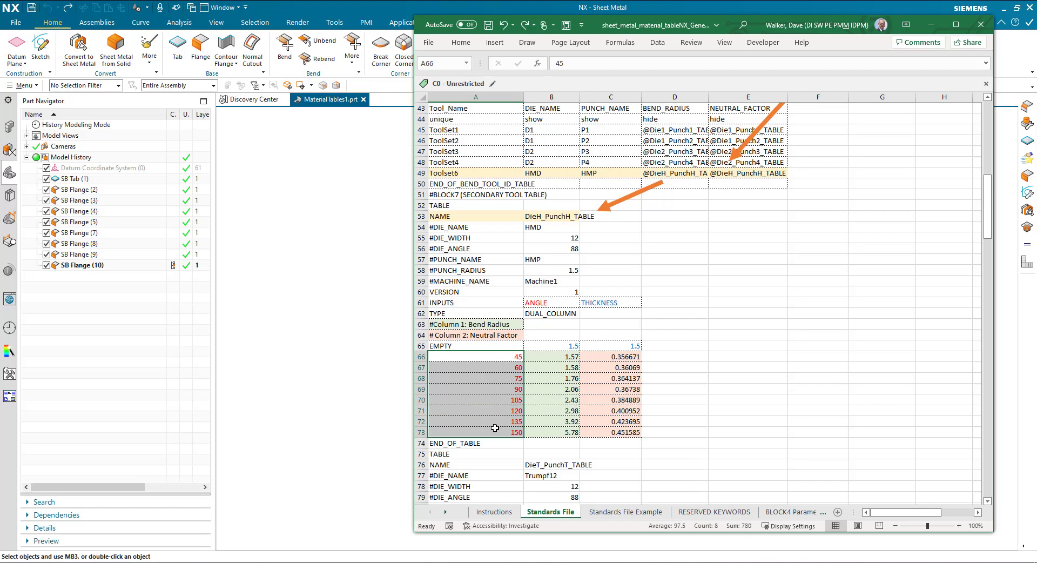
left_click(602, 303)
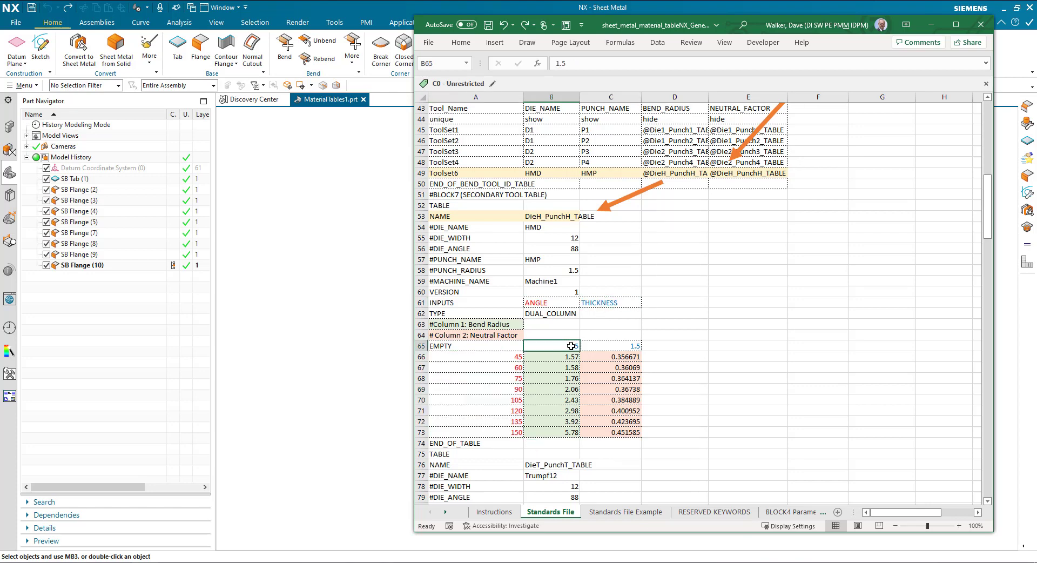
left_click_drag(565, 346, 595, 346)
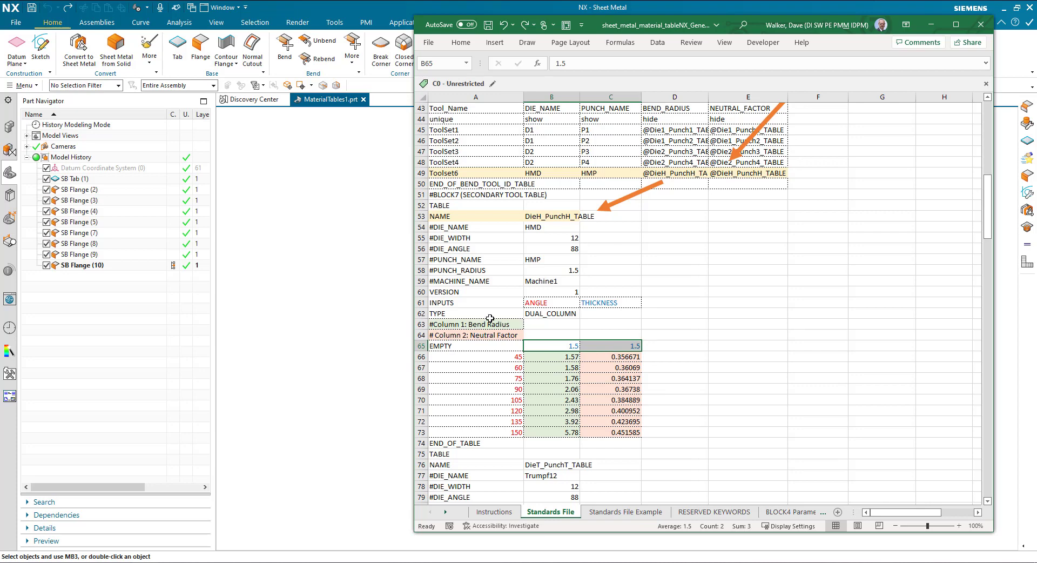
scroll(490, 317, "down", 1)
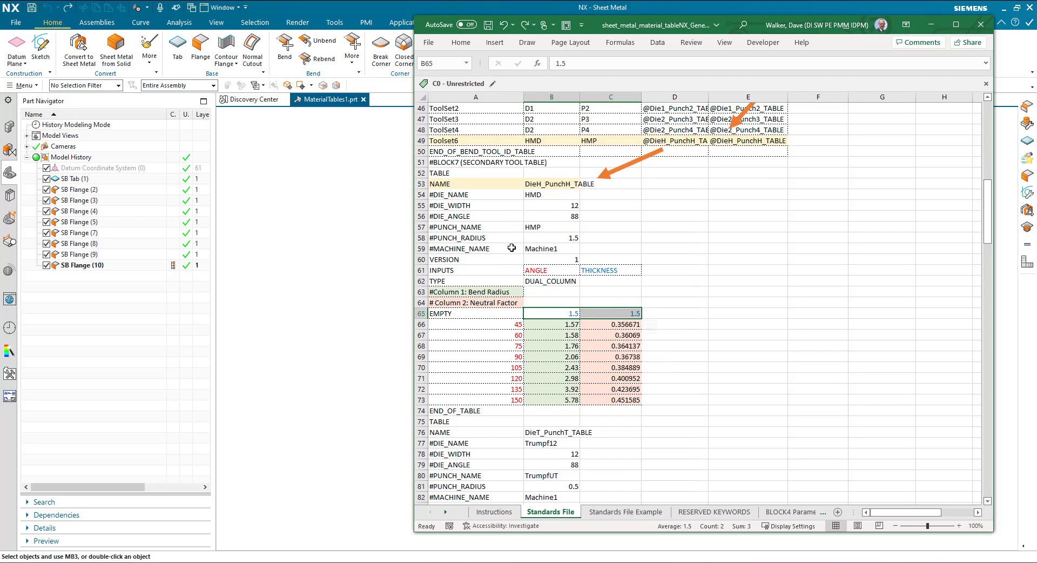
Examine the 60-degree row's bend radius and neutral factor in DieH_PunchH_TABLE, and the empty space for additional thickness columns
left_click(489, 336)
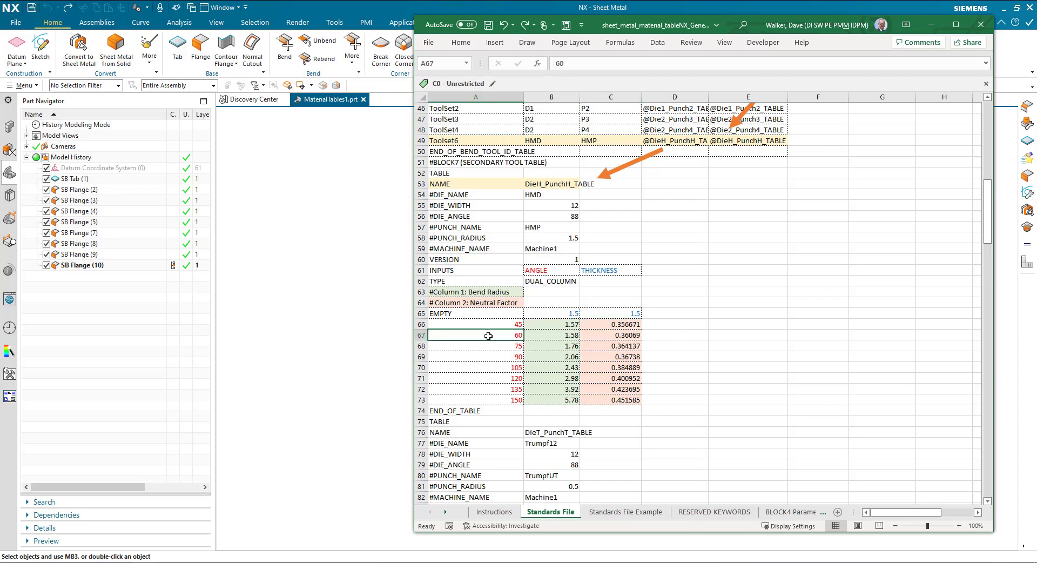
left_click(560, 336)
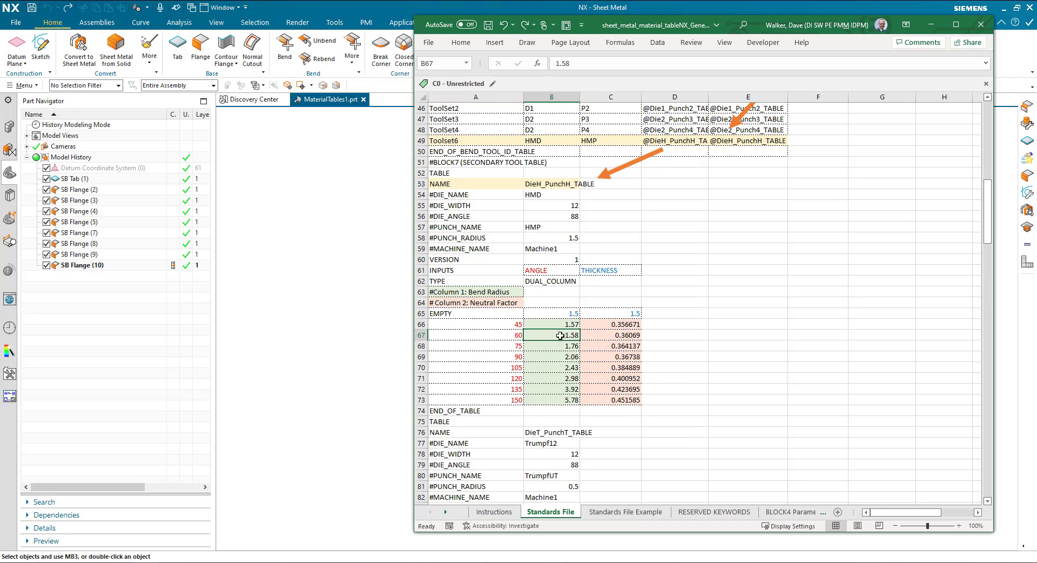
left_click(612, 336)
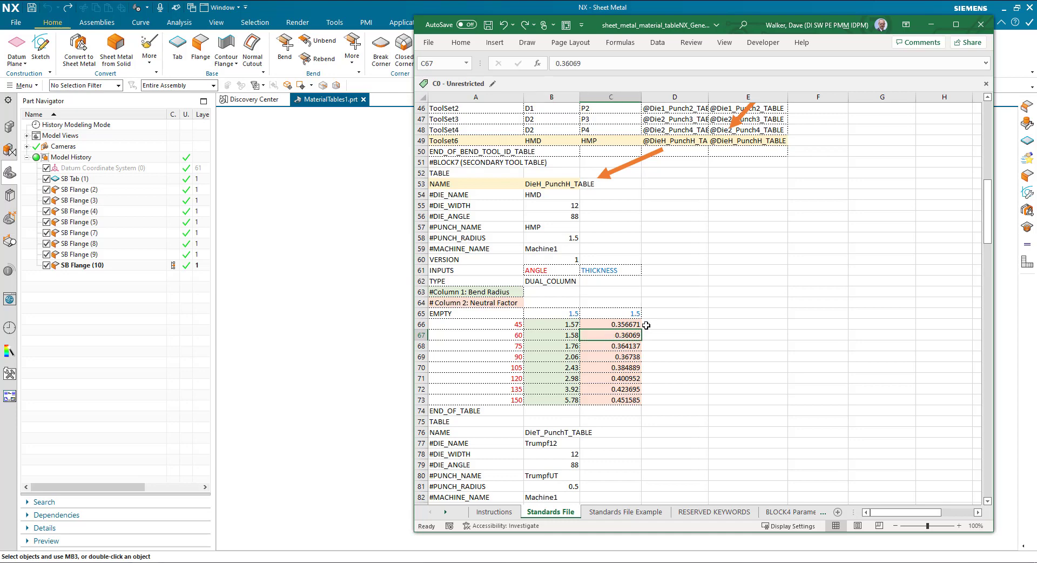
left_click_drag(660, 315, 917, 398)
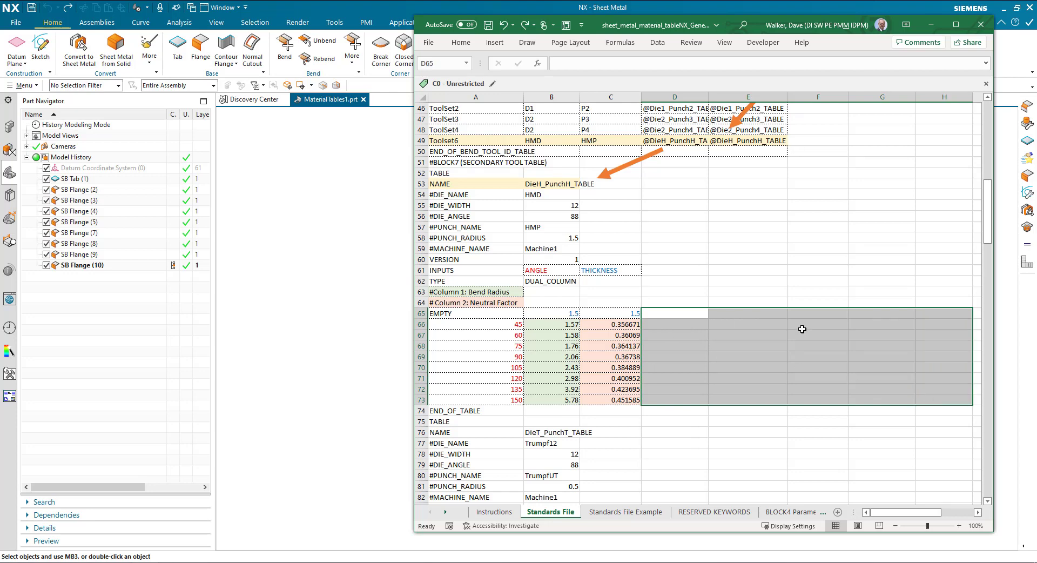
Examine the paired columns for the 0.5, 0.8 and 1.2 thicknesses in Die1_Punch1_TABLE, and return to DieH_PunchH_TABLE
scroll(722, 355, "down", 6)
scroll(721, 356, "down", 9)
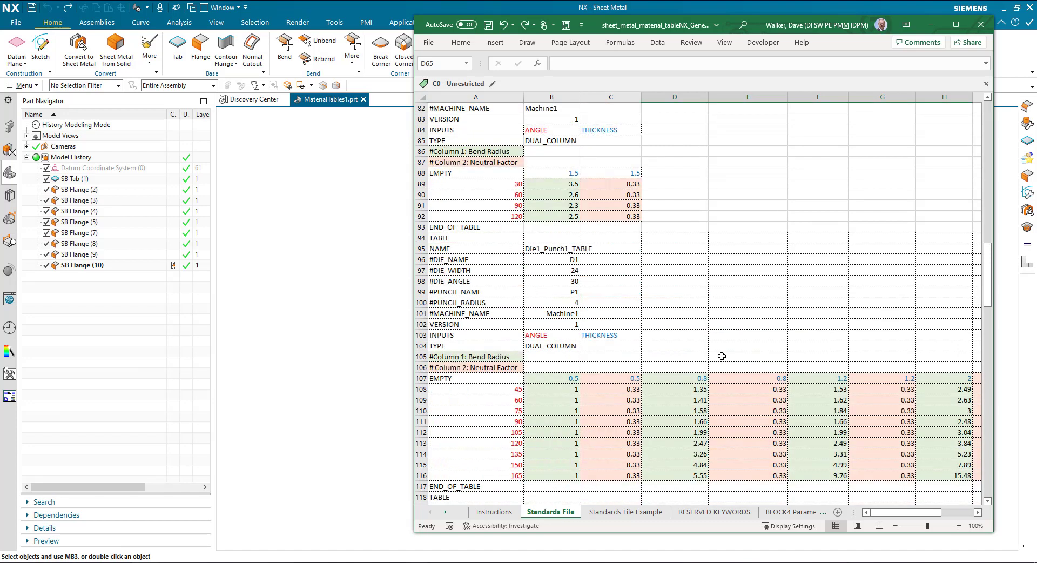
left_click(564, 282)
left_click_drag(580, 287, 609, 285)
left_click_drag(675, 280, 731, 288)
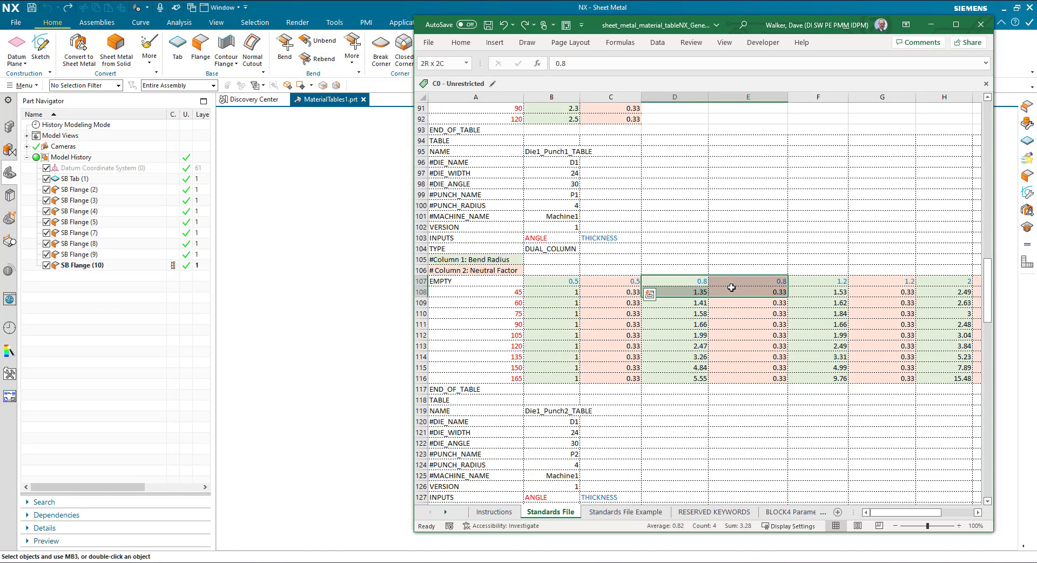
left_click(805, 281)
left_click_drag(847, 285, 908, 285)
scroll(641, 301, "up", 2)
scroll(641, 301, "up", 13)
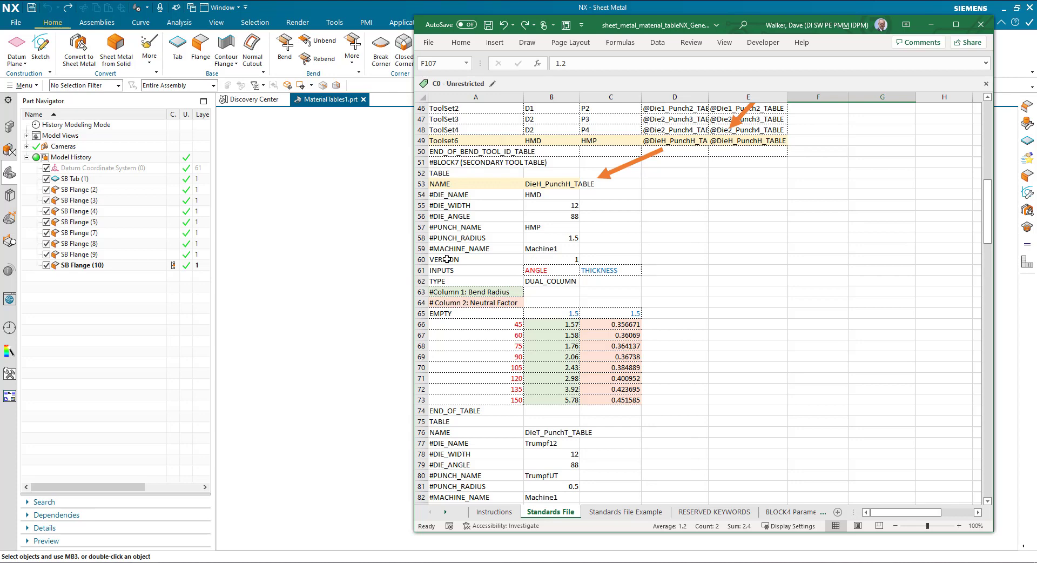
Switch to NX, check the material standards file paths in the Sheet Metal customer defaults, and close them without changes
left_click(101, 312)
left_click(16, 25)
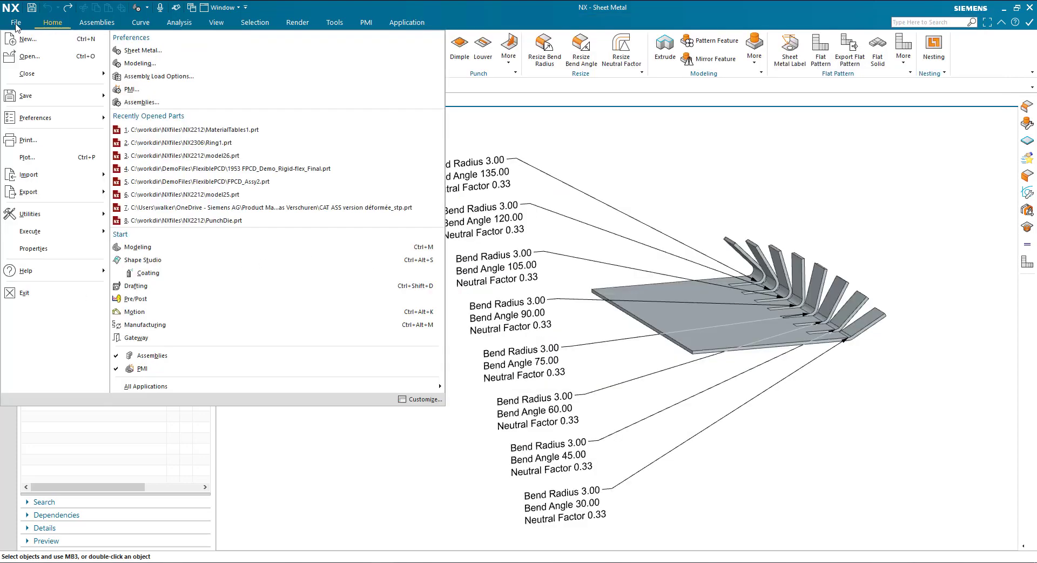
left_click(48, 214)
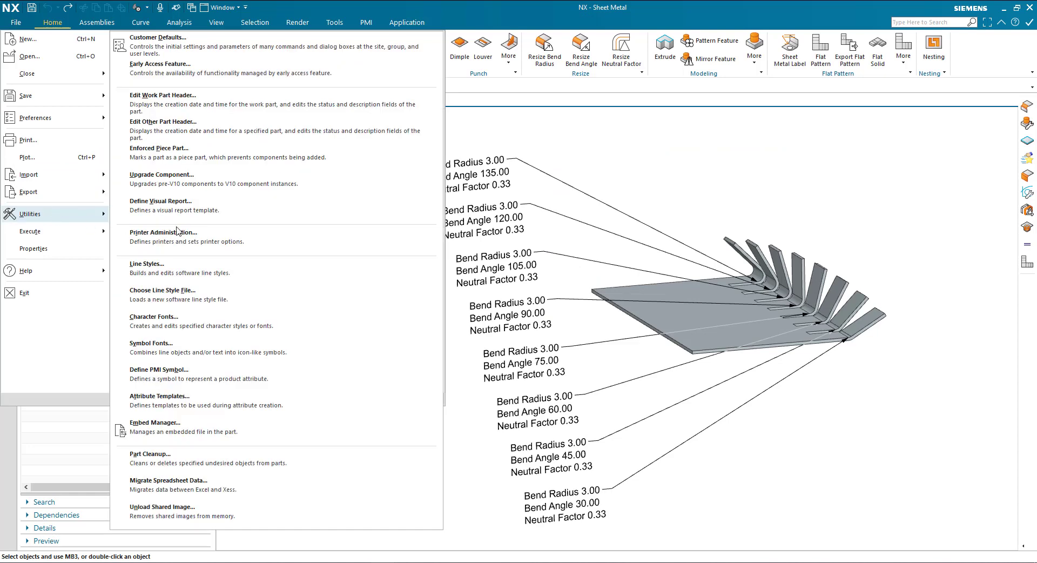
left_click(251, 49)
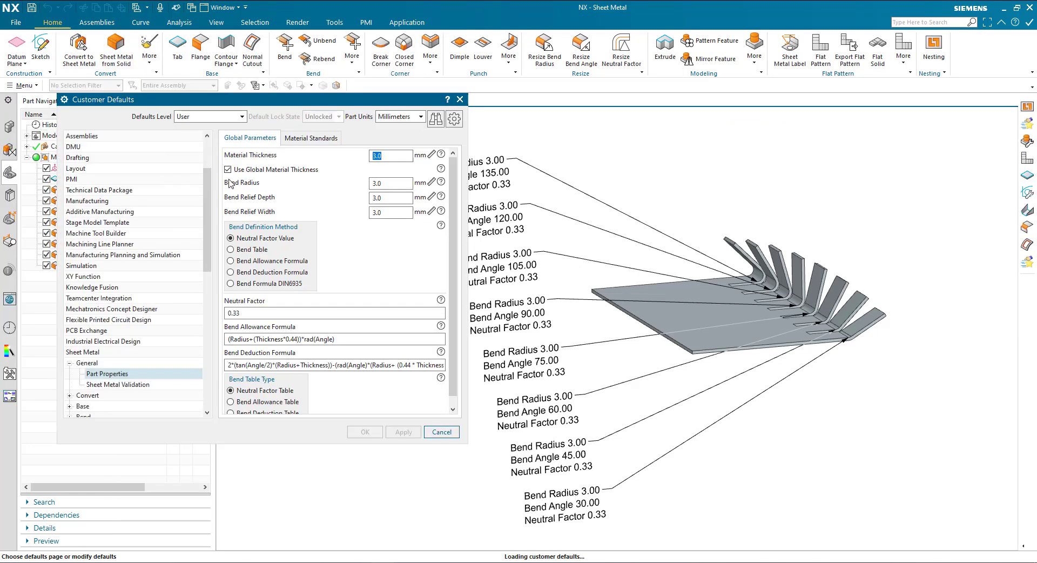
left_click(296, 139)
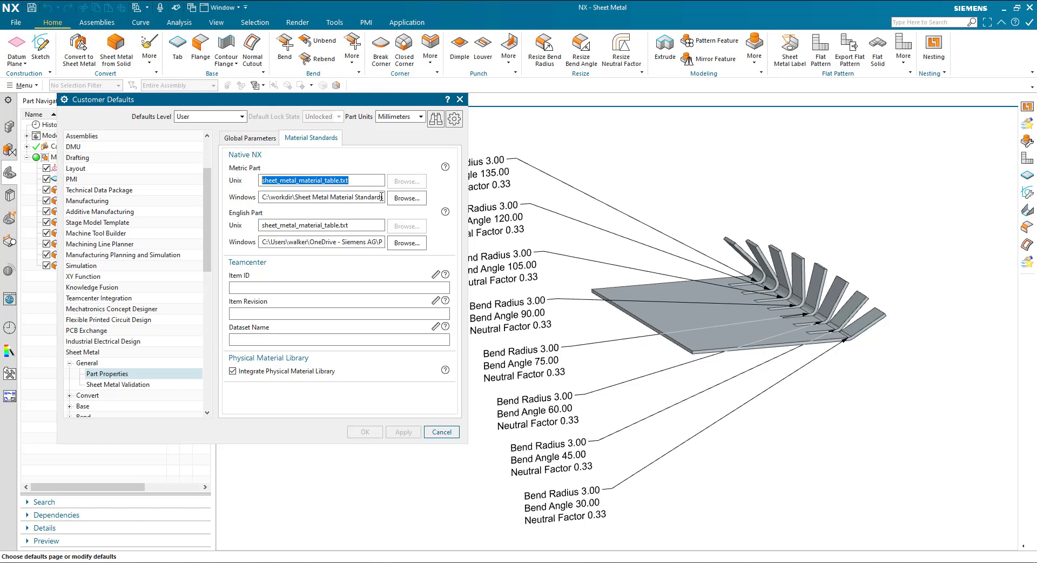
left_click(442, 432)
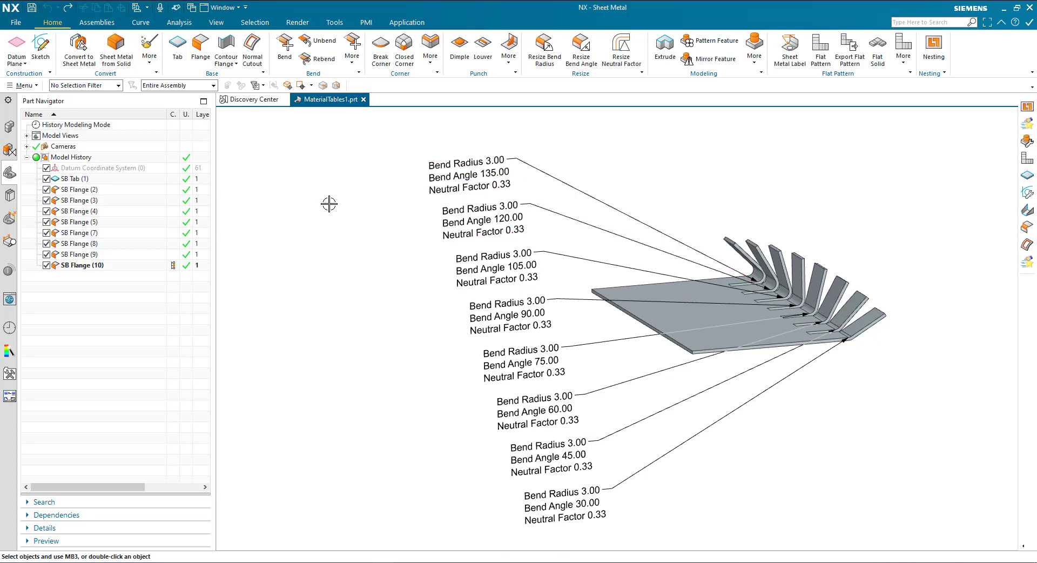
Open the Sheet Metal Preferences and review the available parameter entry types without changing the current one
left_click(16, 24)
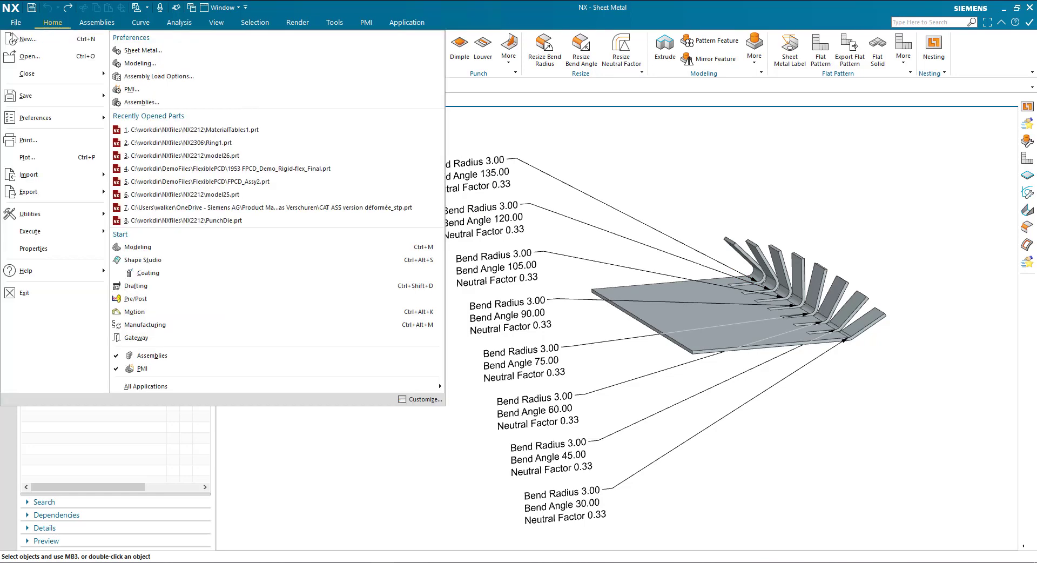
left_click(128, 52)
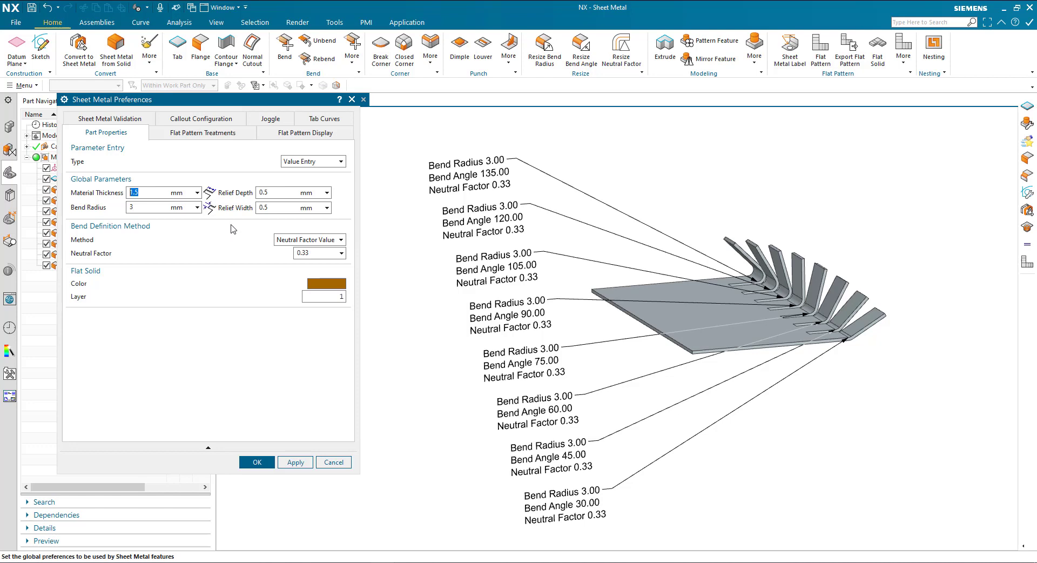
left_click(301, 161)
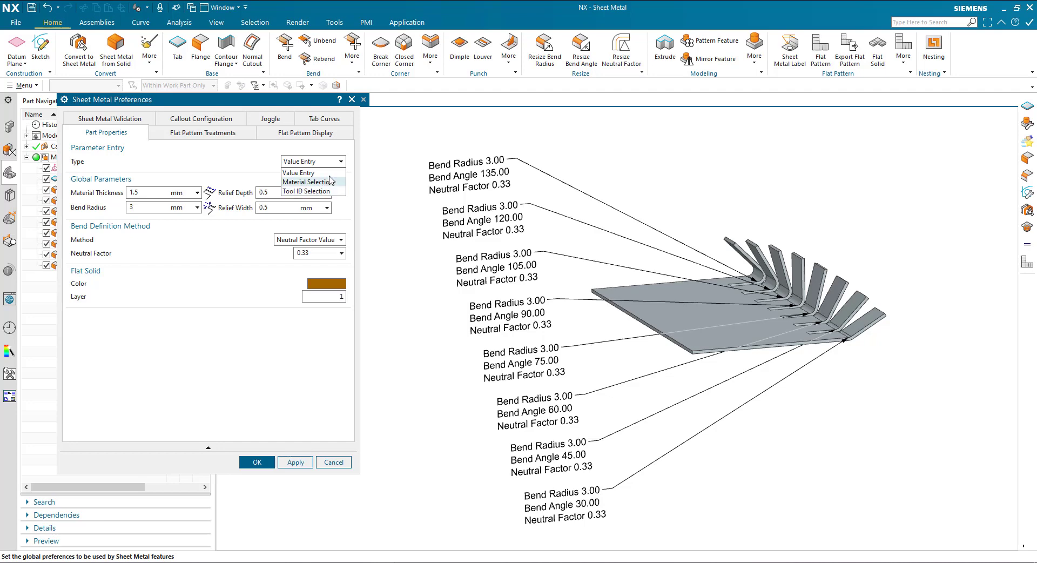
left_click(341, 163)
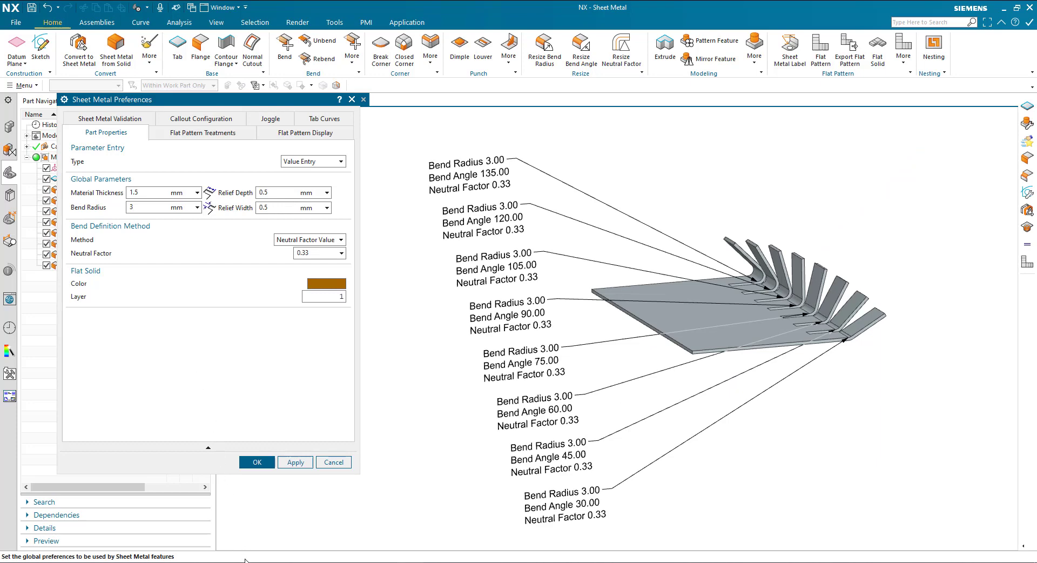
Switch to the standards file in Excel, examine DieH_PunchH_TABLE's bend radius column and 45-degree angle cell, and return to NX
left_click(186, 560)
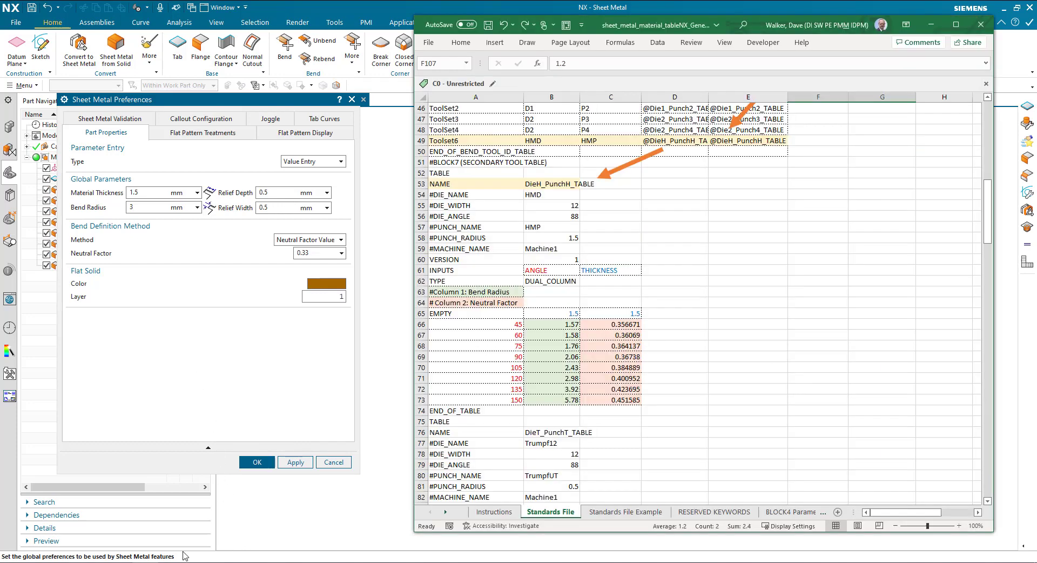
left_click_drag(547, 324, 548, 398)
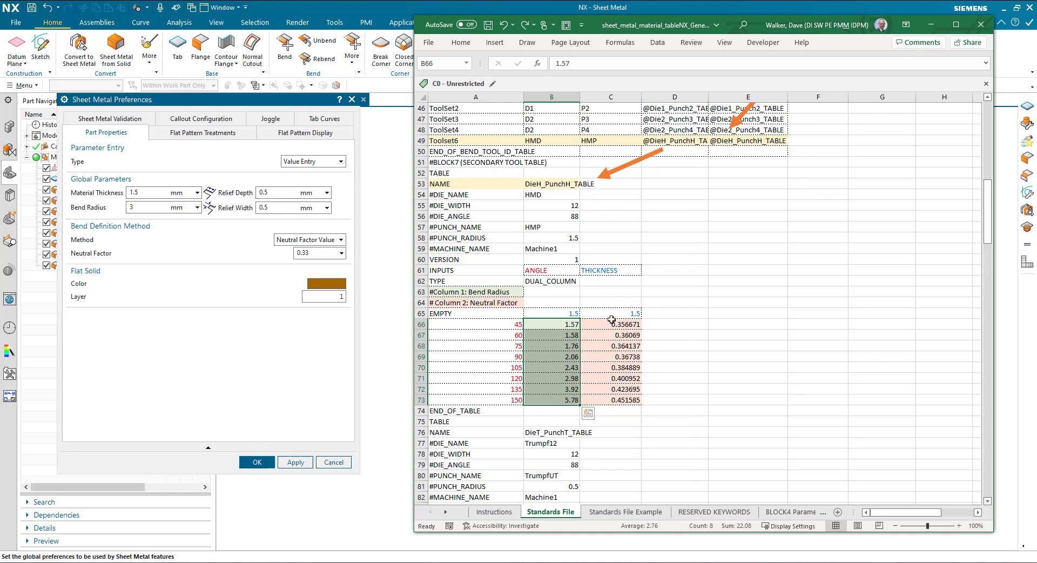
left_click(492, 323)
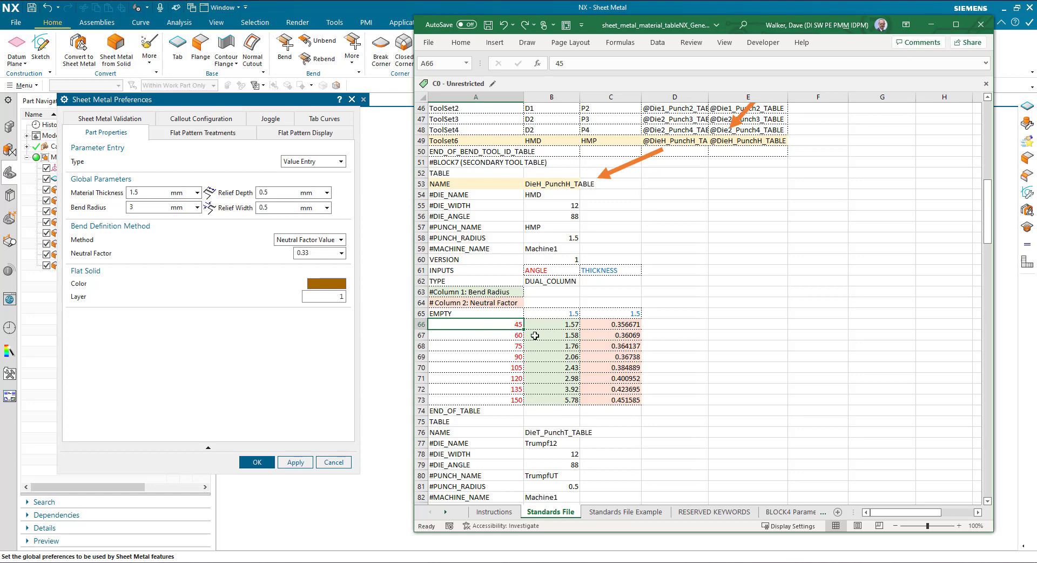
left_click(196, 328)
Set the parameter entry type to Material Selection and choose the AlMg3 material, filtered by a thickness of 1.5
left_click(300, 161)
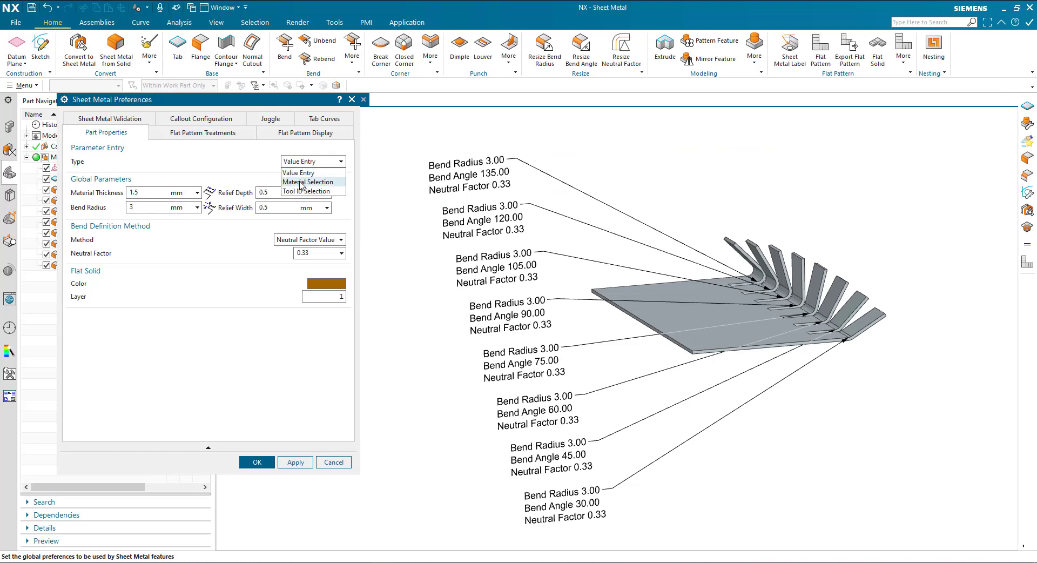
left_click(300, 183)
left_click(83, 177)
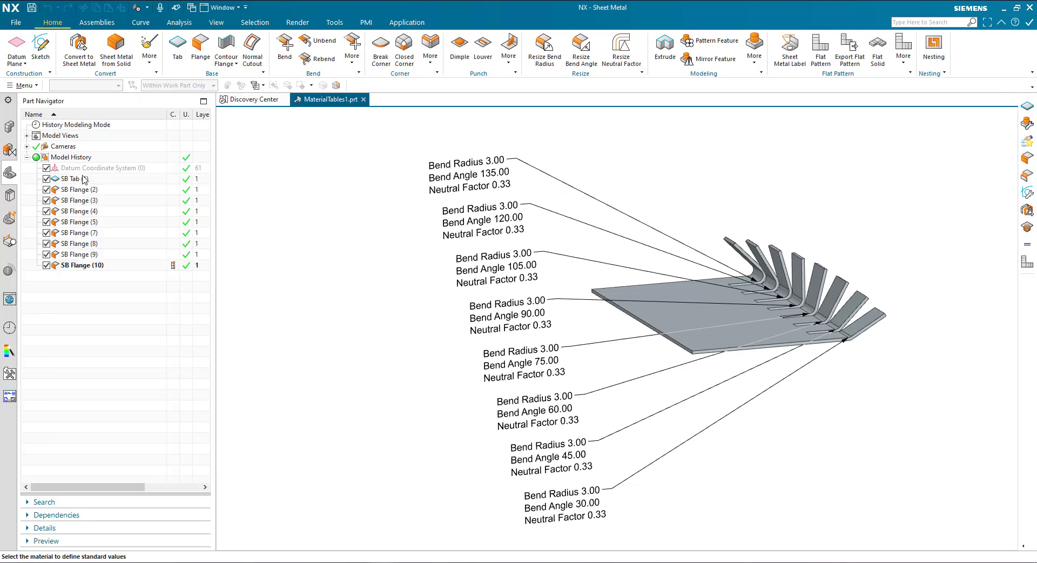
left_click(143, 171)
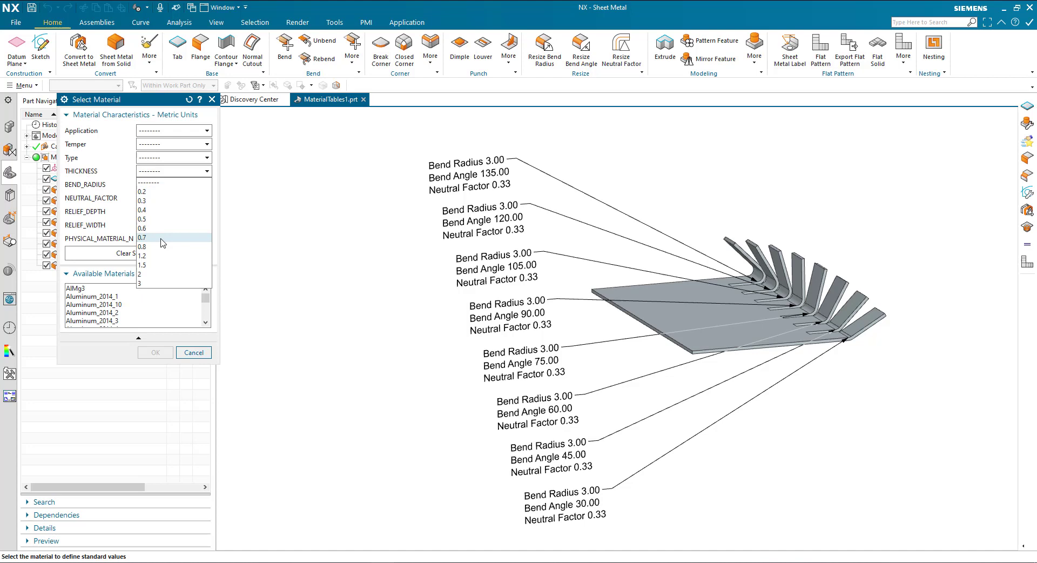
left_click(162, 264)
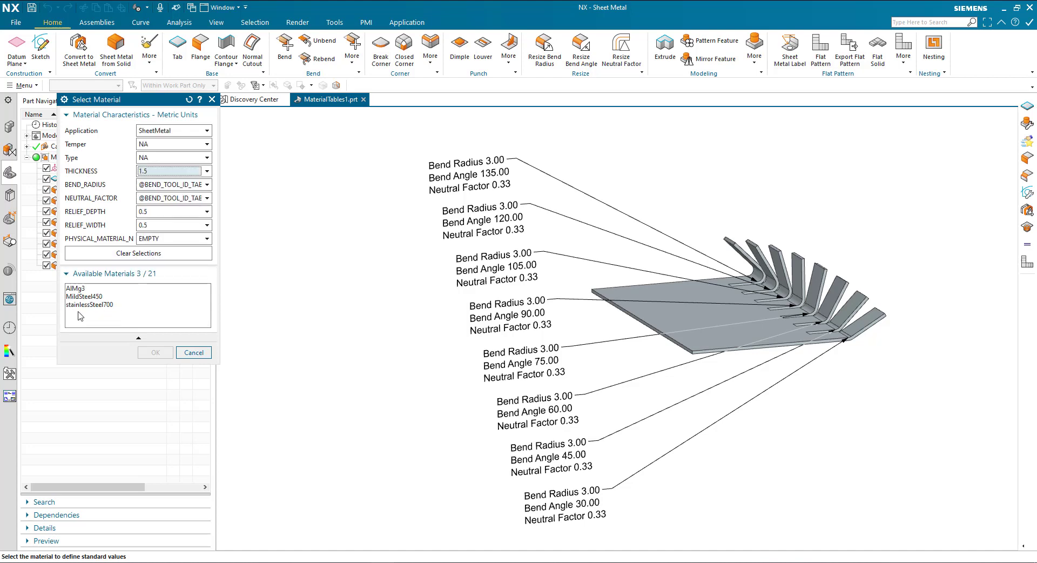
left_click(81, 289)
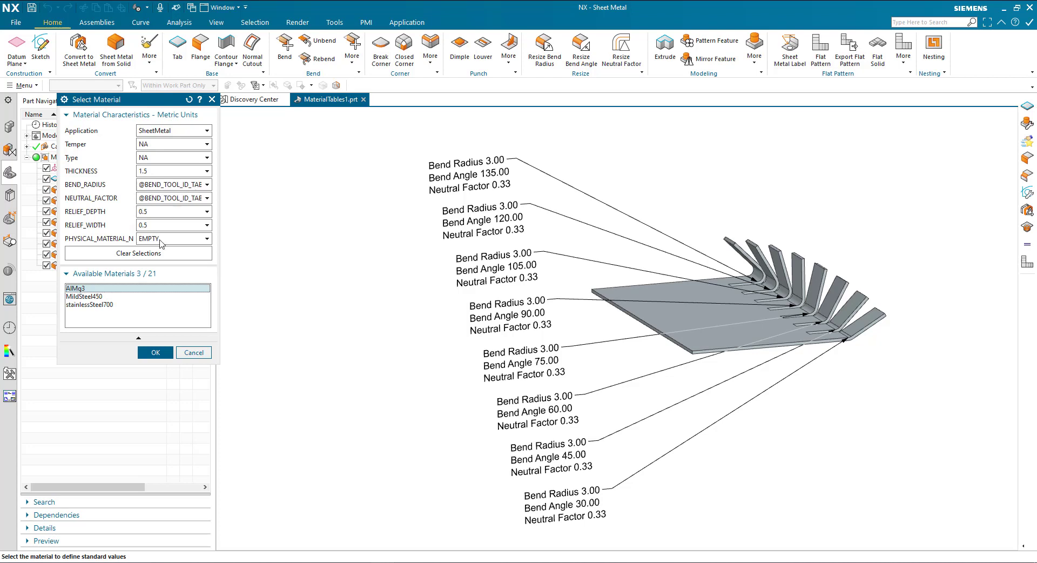
left_click(154, 353)
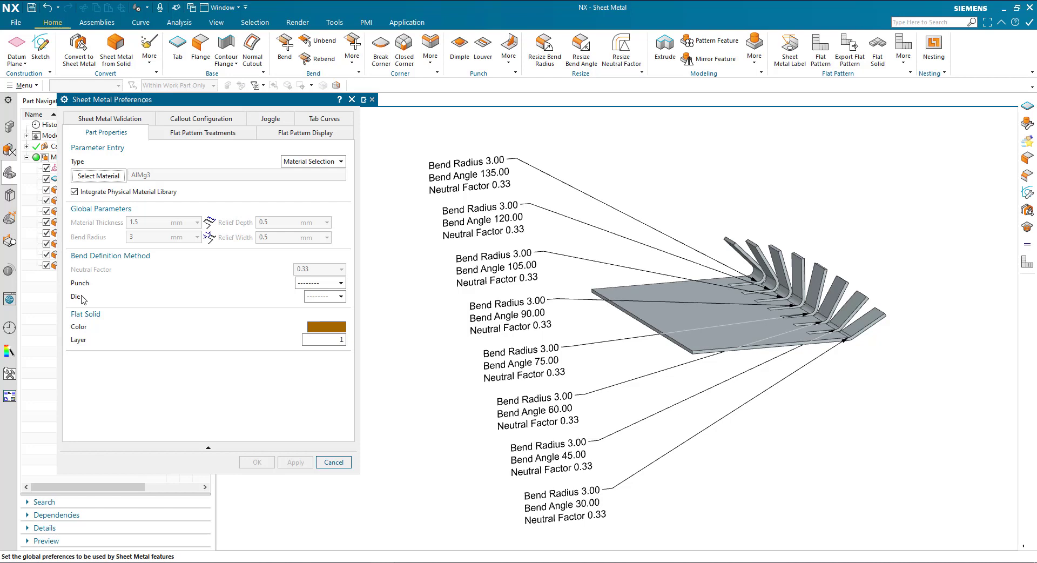
Set the punch to HMP with die HMD, check the pair against Toolset6 in the Excel standards file, and accept the preferences in NX
left_click(320, 284)
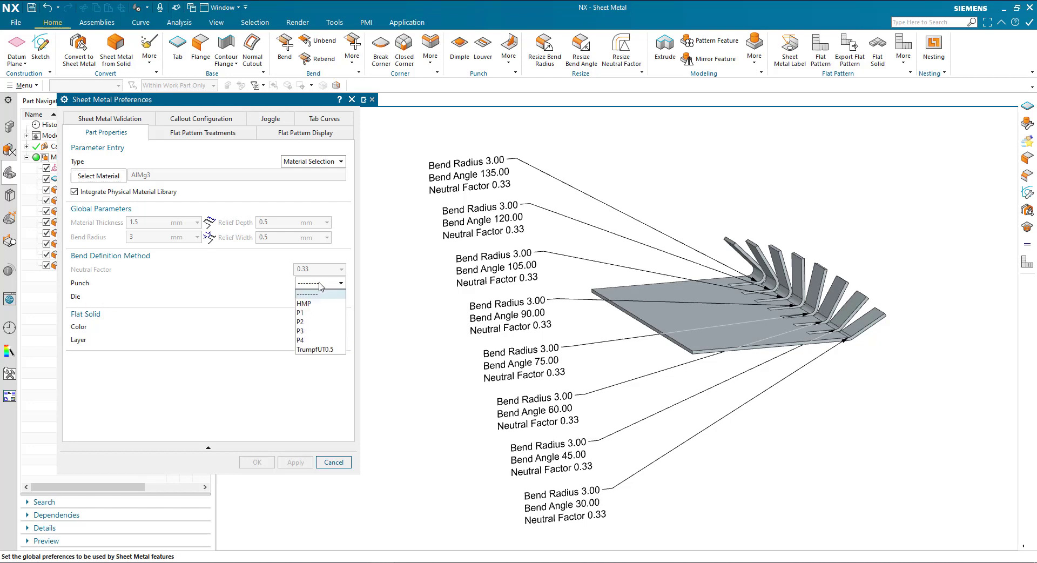
left_click(312, 305)
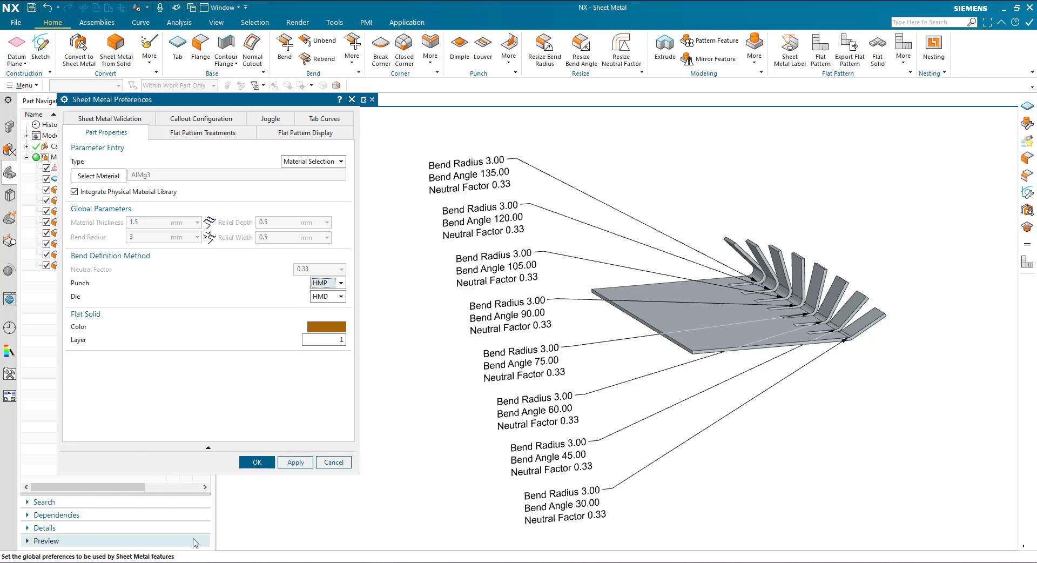
key("alt+Tab")
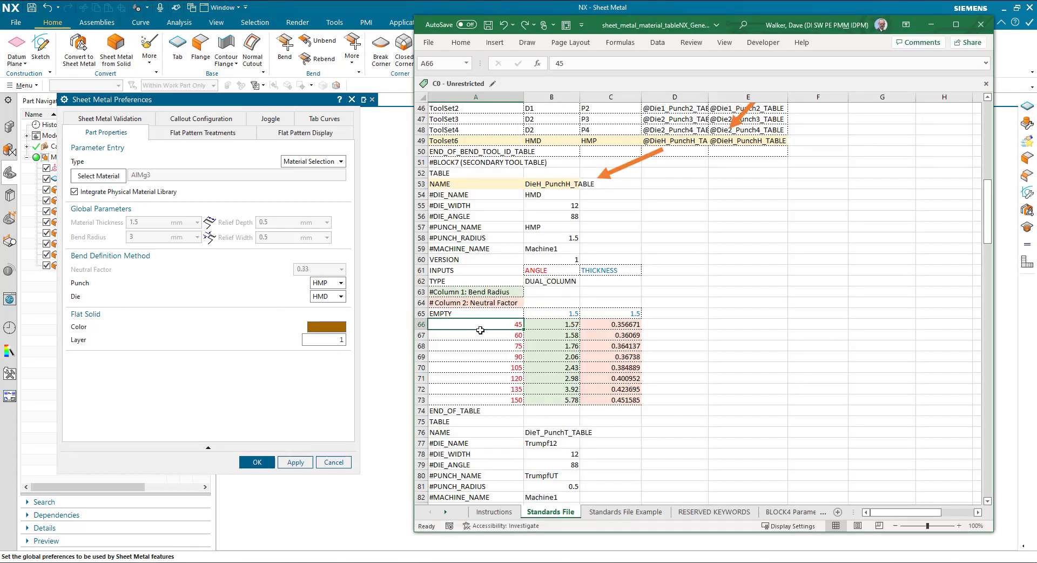
scroll(564, 271, "up", 7)
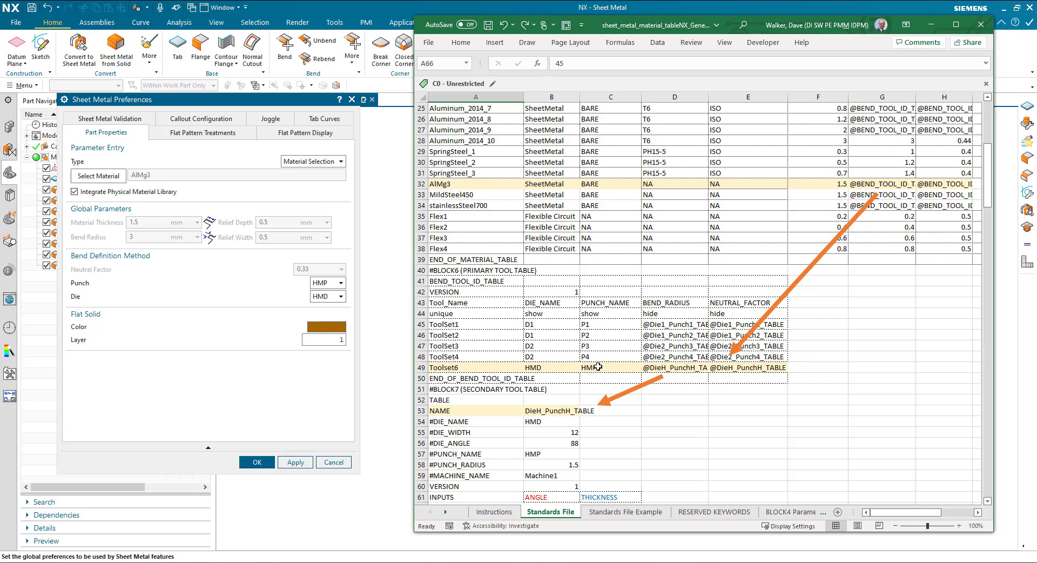
scroll(599, 367, "down", 8)
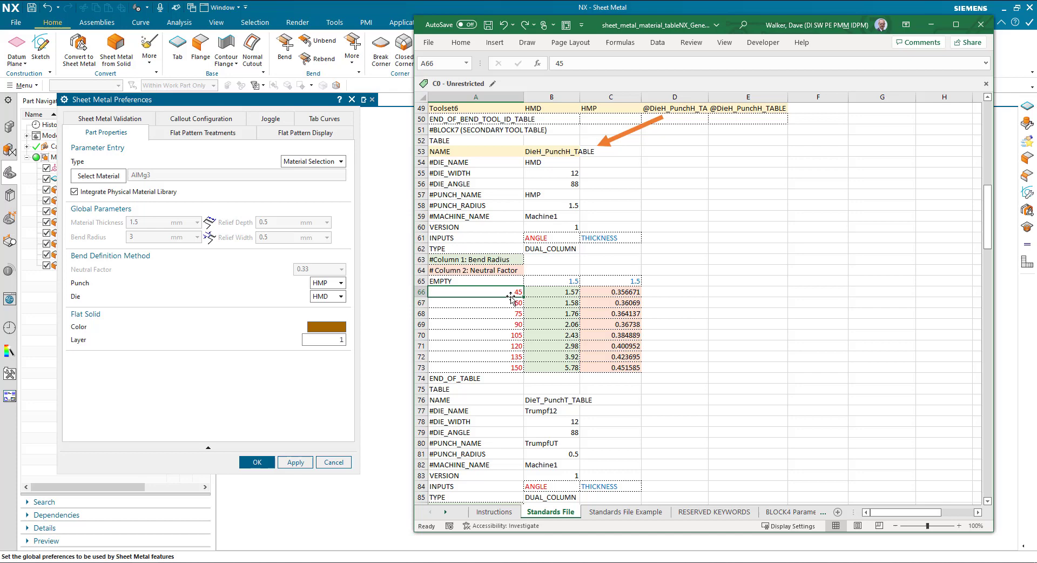
left_click(217, 377)
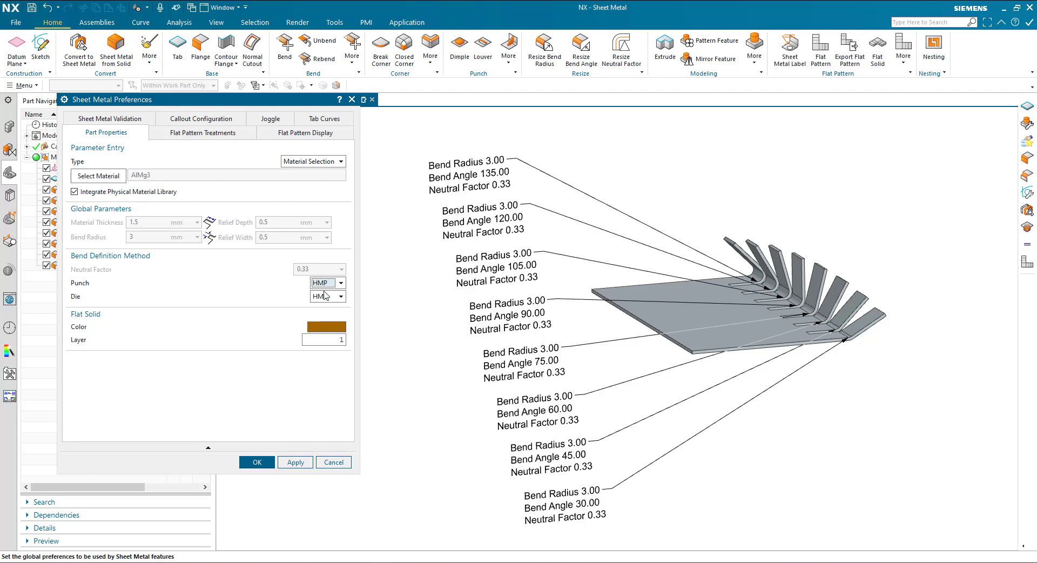
left_click(249, 466)
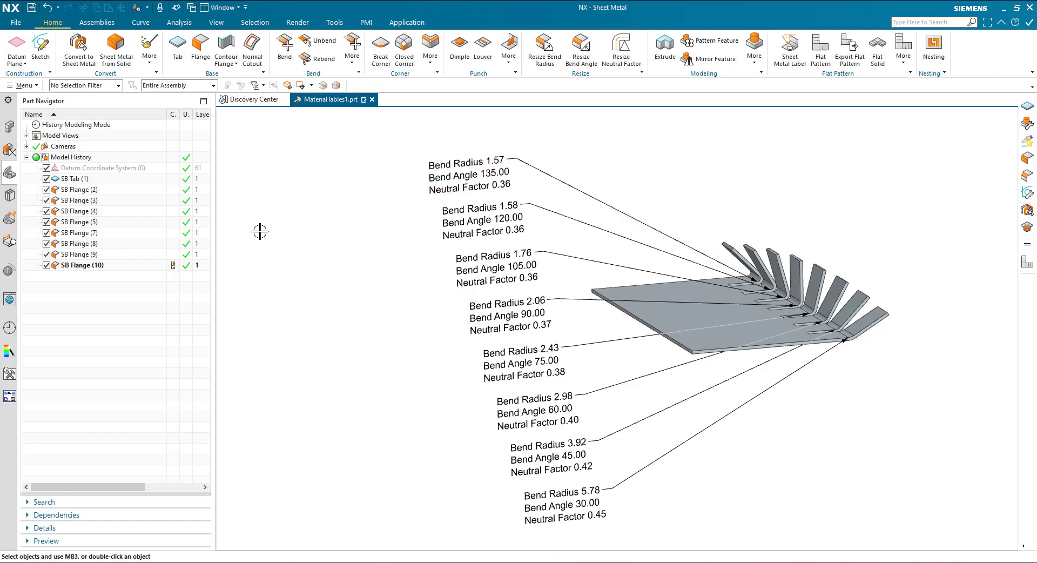
Open SB Flange (2) for editing, and check the ANGLE_REFERENCE setting in the Excel standards file
left_click(105, 190)
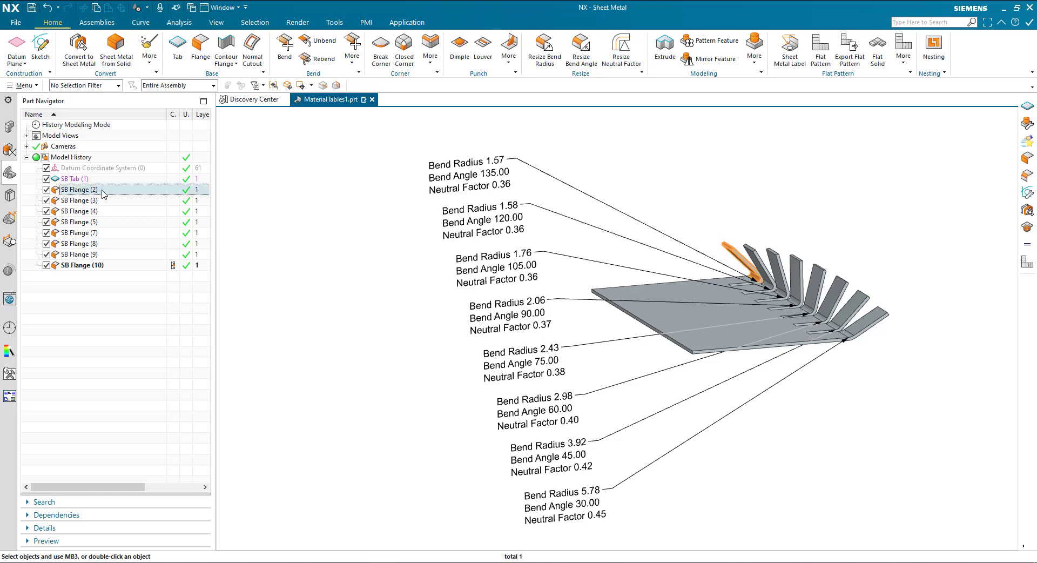
double_click(105, 192)
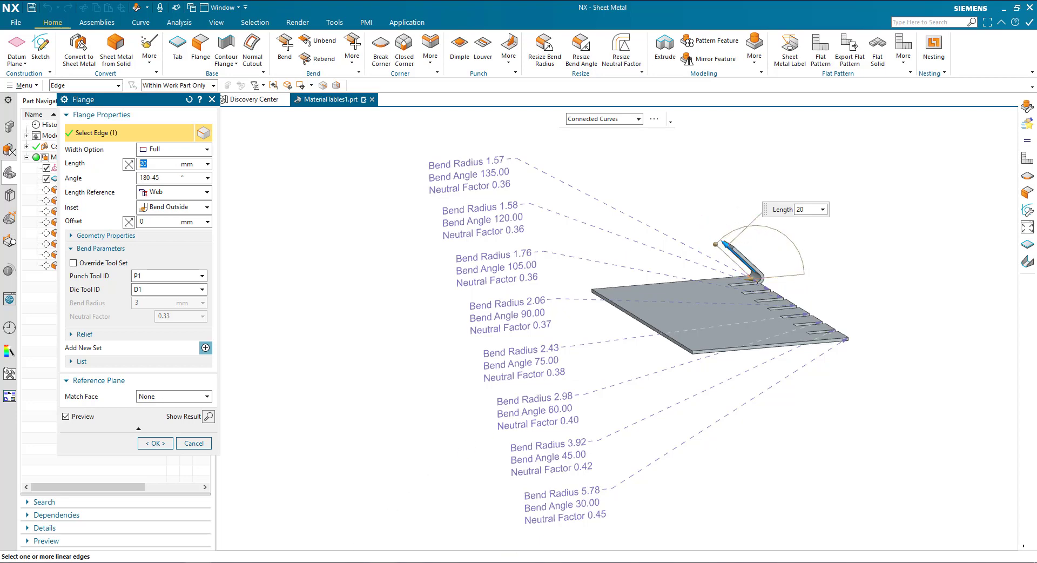
key("alt+Tab")
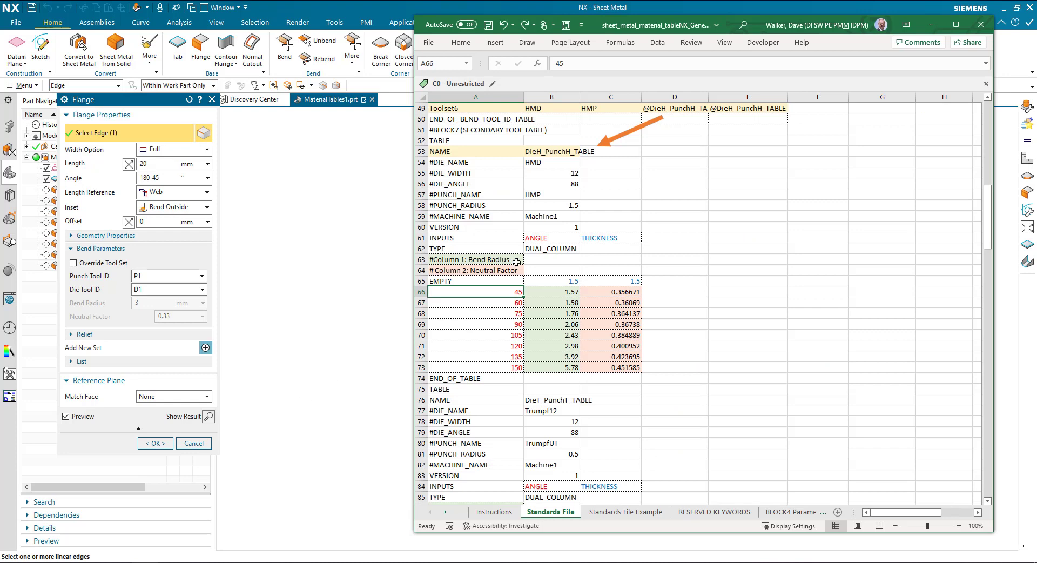
scroll(517, 263, "up", 9)
scroll(516, 262, "up", 7)
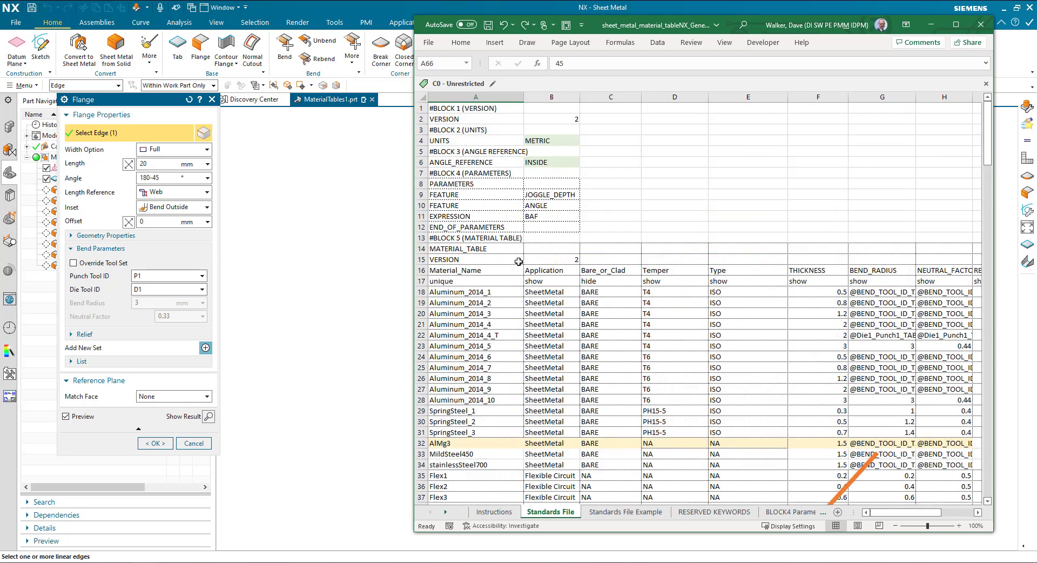
left_click(553, 162)
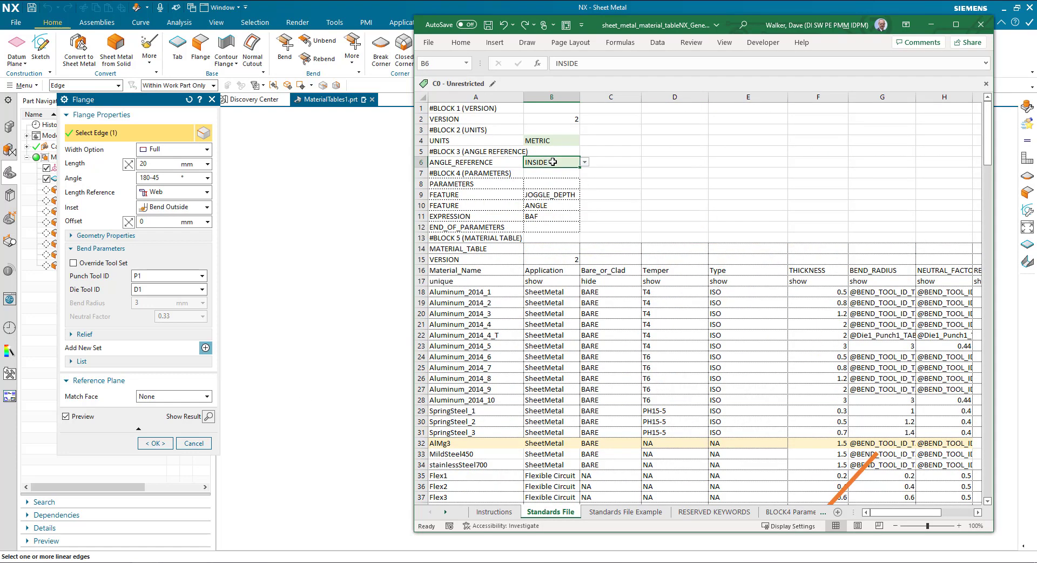
Compare DieH_PunchH_TABLE's 45-degree row with the 135-degree bend label in NX, and close the flange without changes
scroll(532, 342, "down", 6)
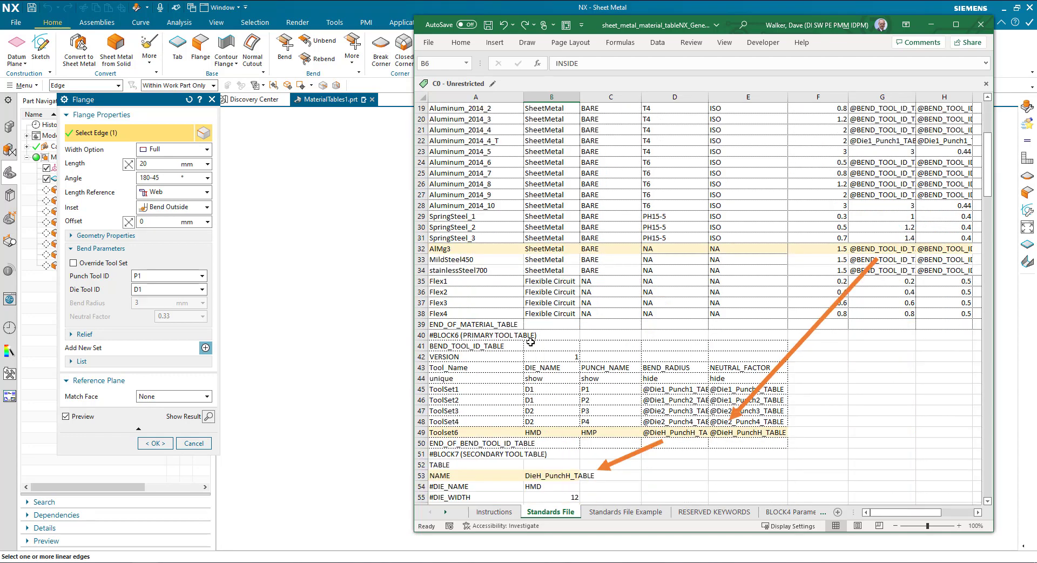
scroll(531, 342, "down", 11)
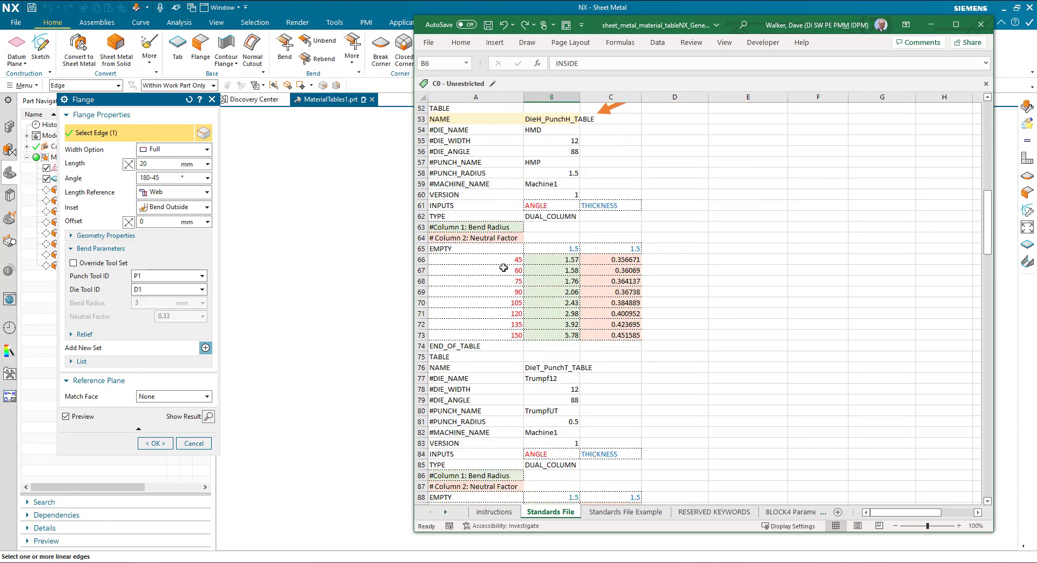
left_click(502, 259)
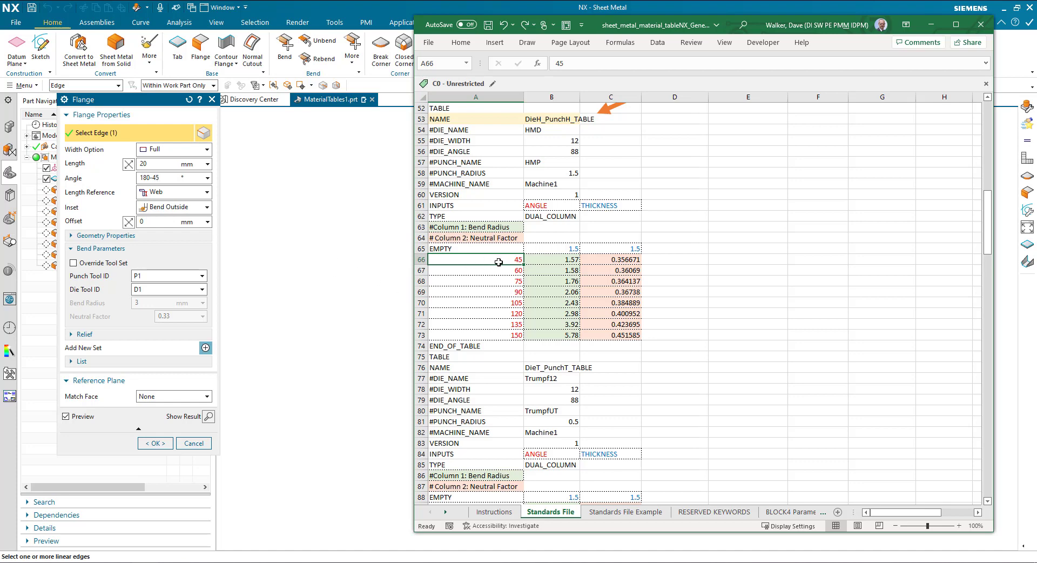
left_click(559, 261)
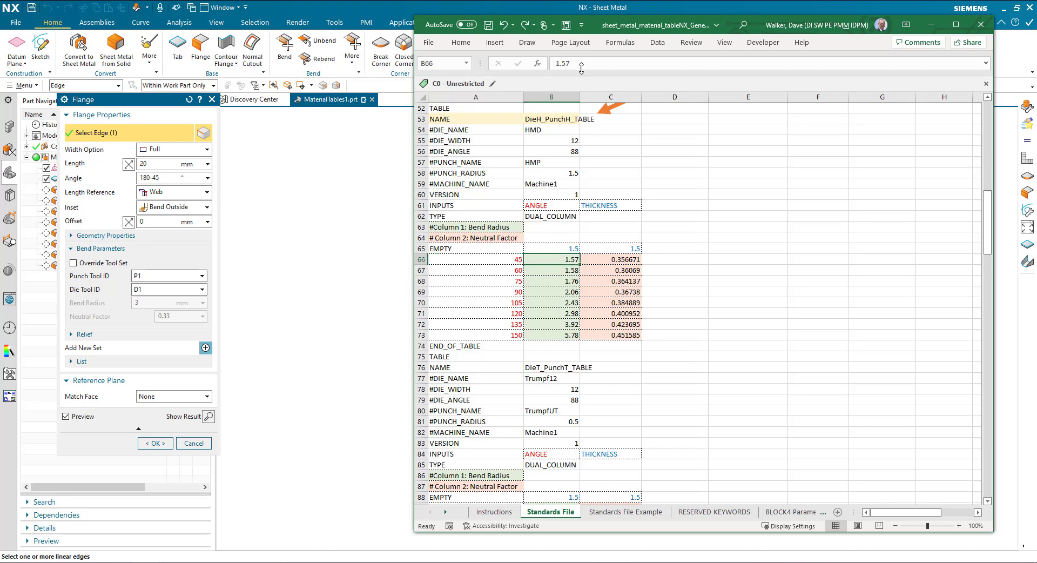
left_click_drag(598, 28, 994, 38)
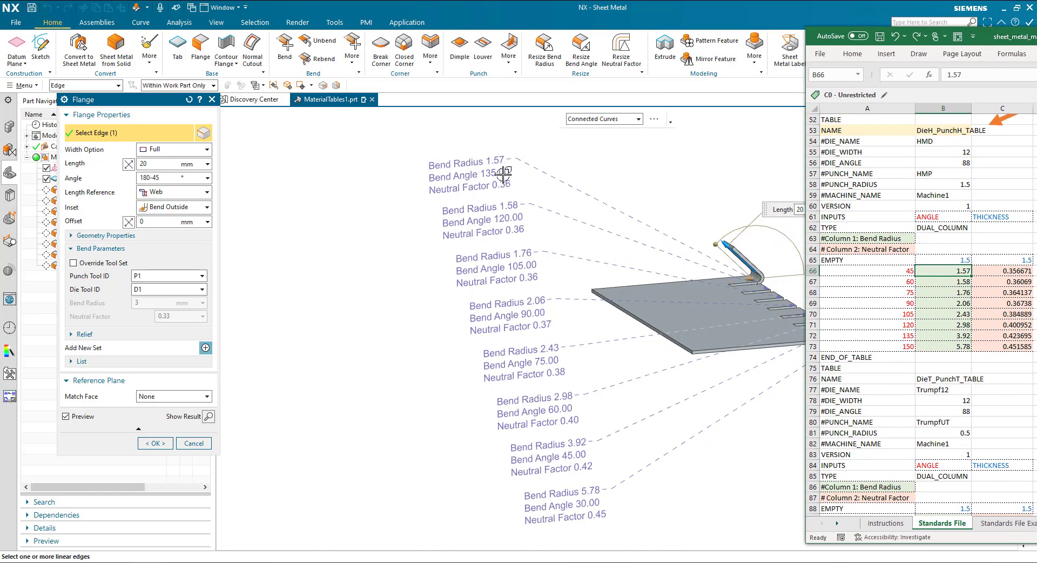
left_click(184, 444)
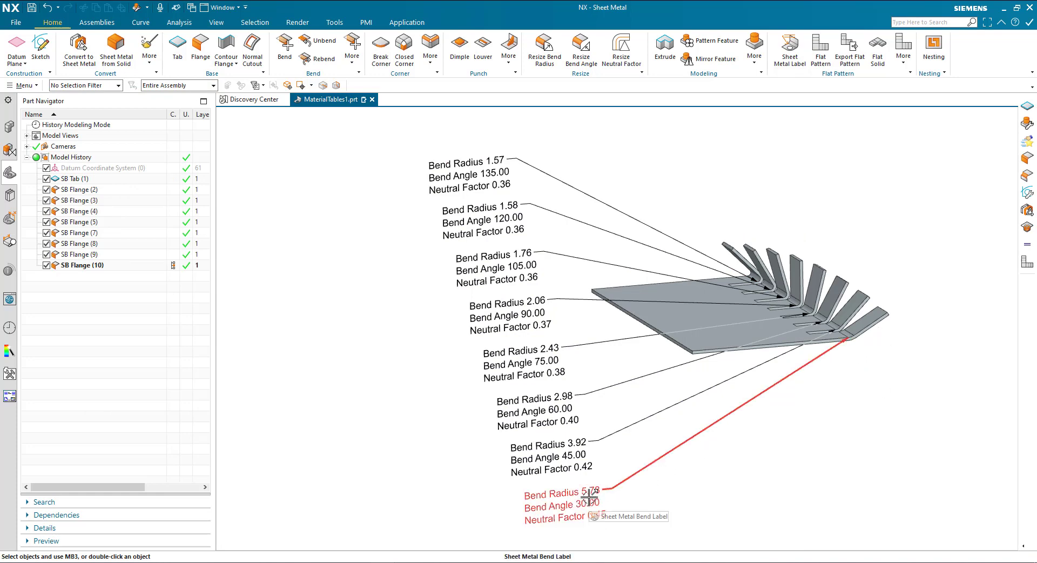
Compare the 150-degree row of DieH_PunchH_TABLE in Excel with the 30-degree bend label, and return to NX
key("alt+Tab")
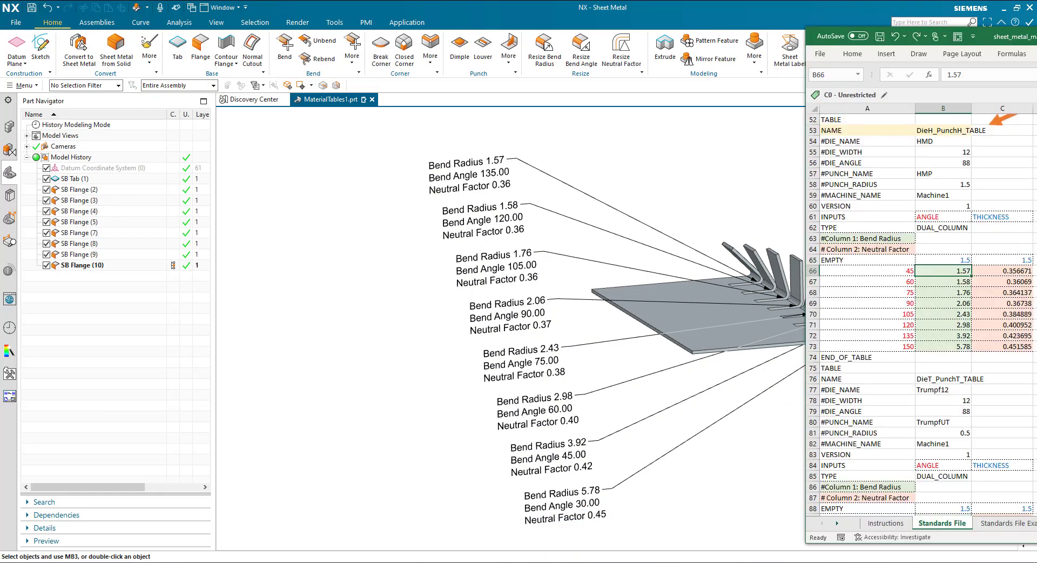
left_click(896, 346)
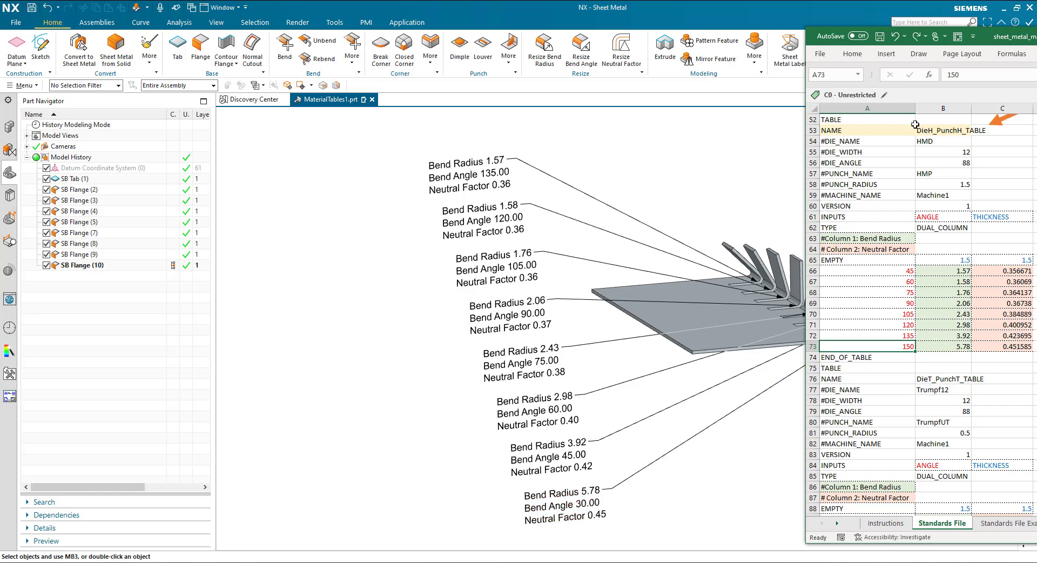
left_click(739, 8)
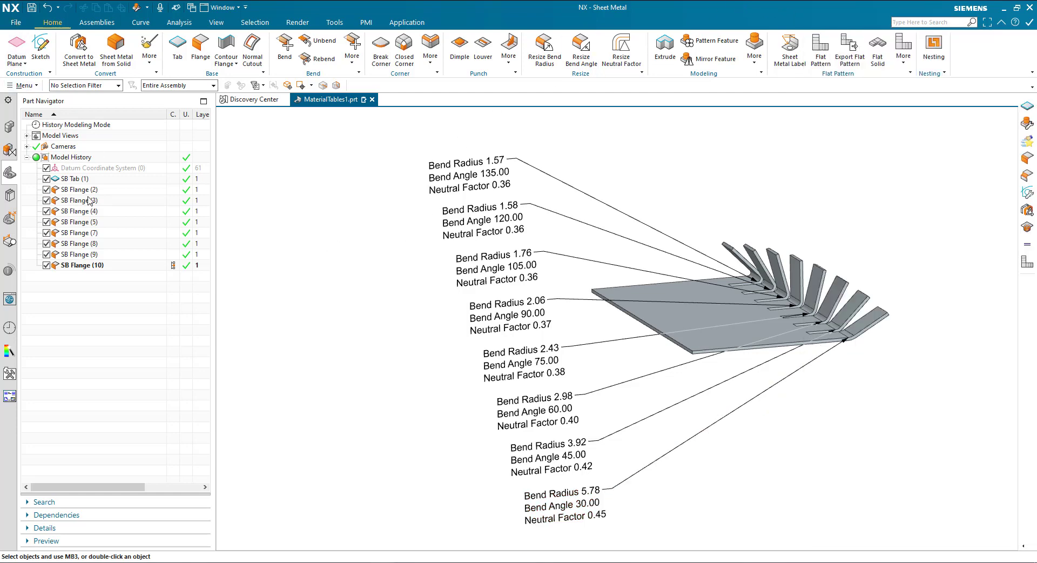
Undo the material and tool set change made in the Sheet Metal Preferences
left_click(121, 328)
key("ctrl+z")
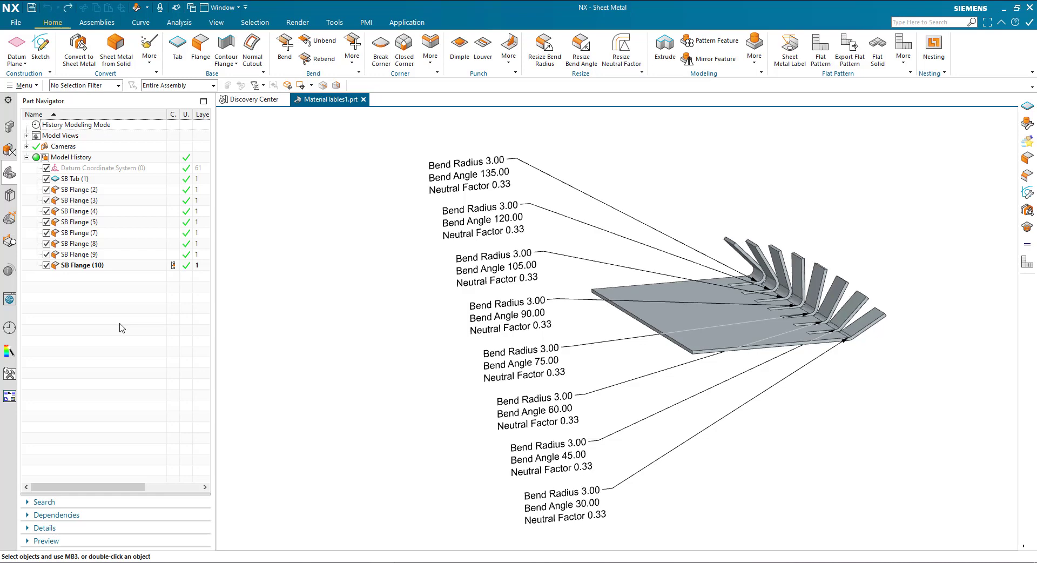
Open the Sheet Metal Preferences and set the parameter entry type to Material Selection
left_click(16, 23)
left_click(124, 51)
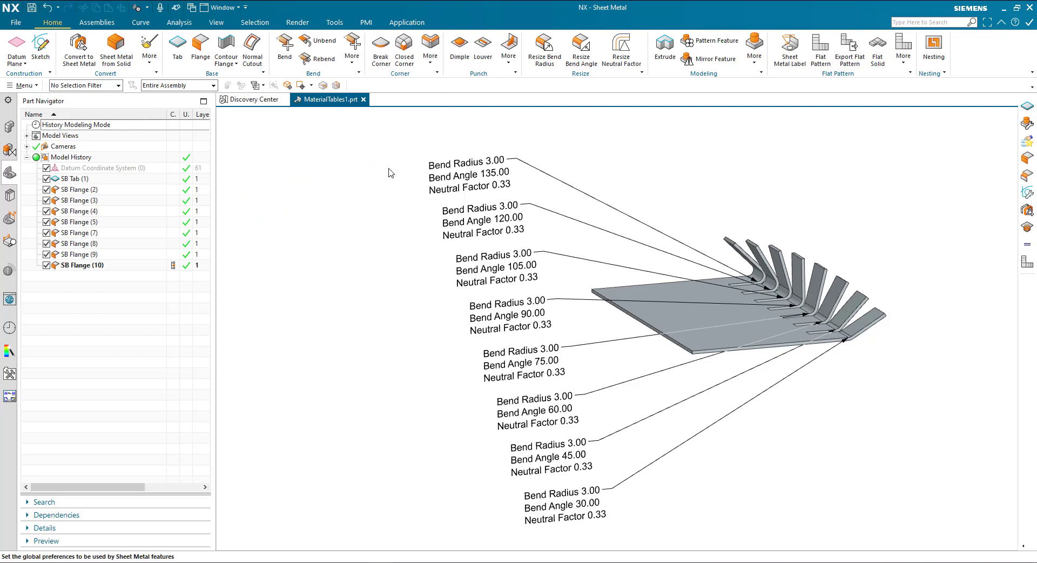
left_click(326, 162)
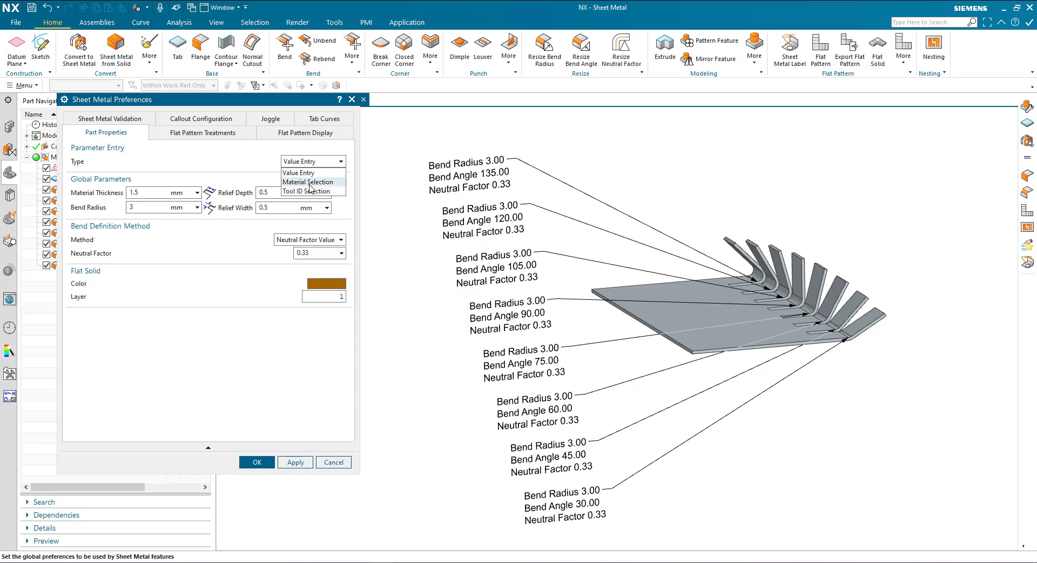
left_click(310, 186)
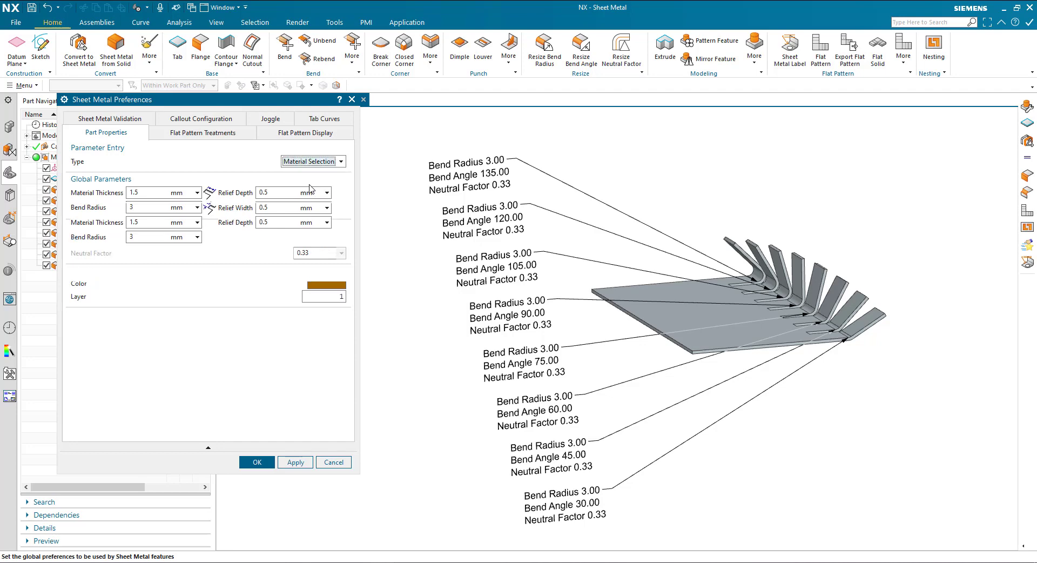
Filter the available sheet metal materials by a thickness of 1.5 and select AlMg3 as the part's material
left_click(83, 177)
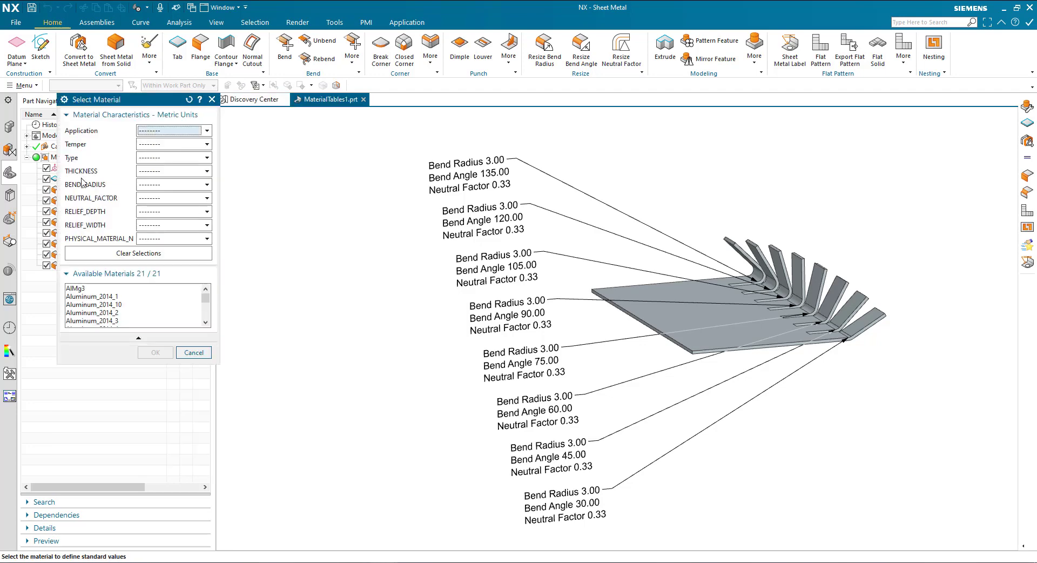
left_click(162, 176)
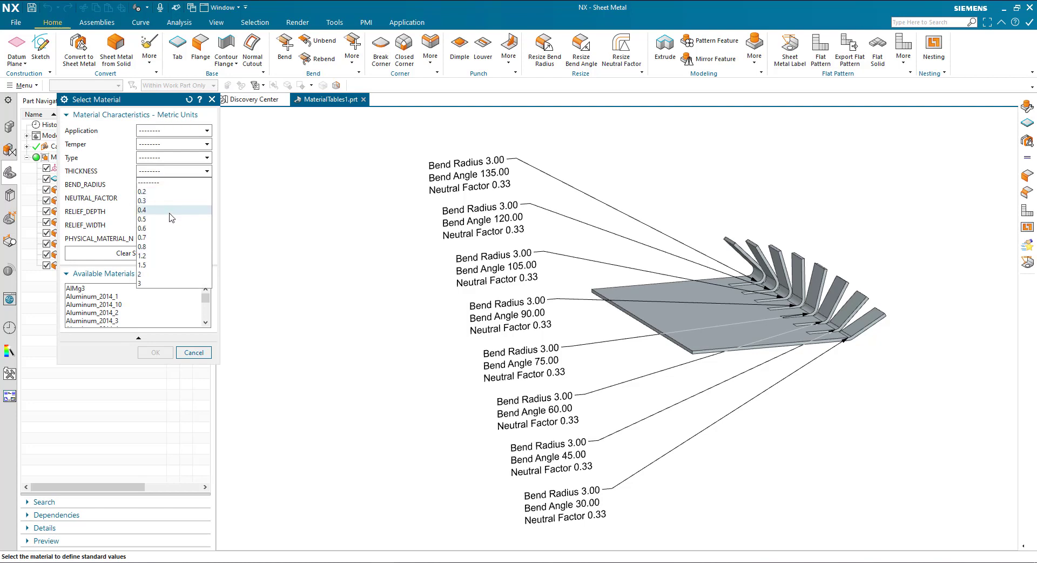
left_click(167, 266)
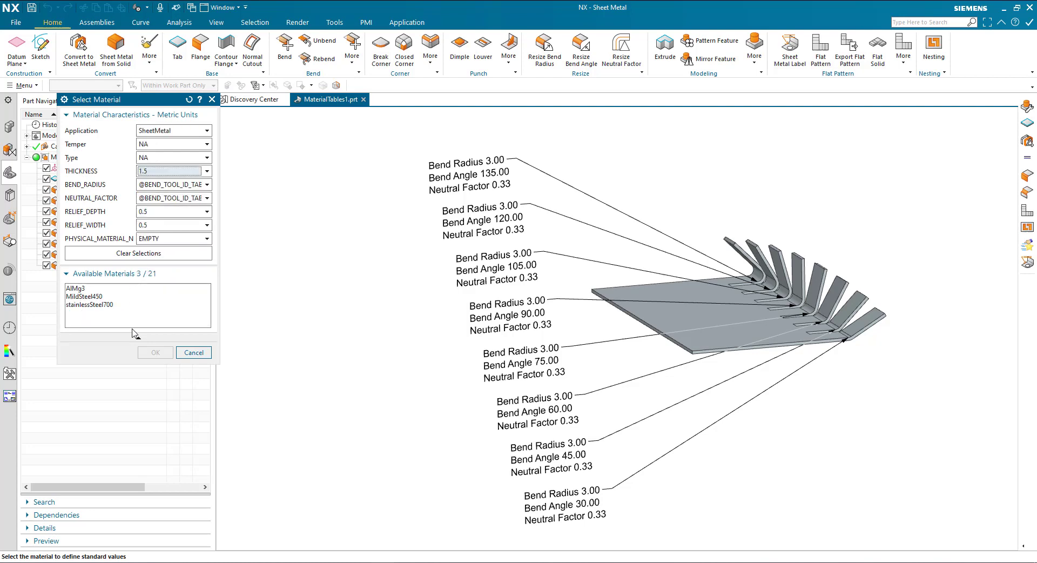
left_click(95, 289)
left_click(156, 352)
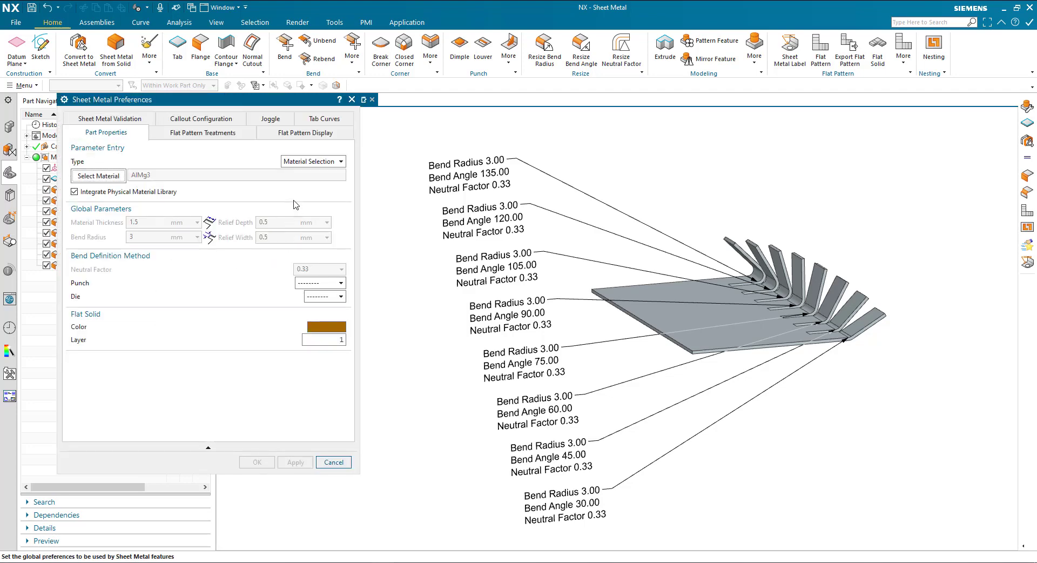
Change the parameter entry type to Tool ID Selection with punch HMP and die HMD, and apply the preferences to the part
left_click(302, 161)
left_click(296, 185)
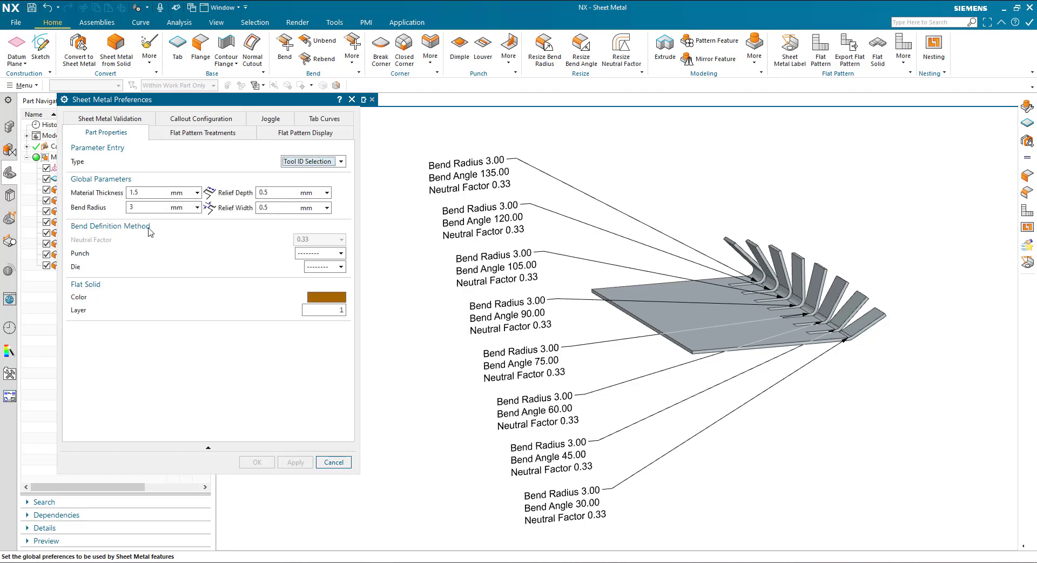
left_click(322, 267)
left_click(320, 277)
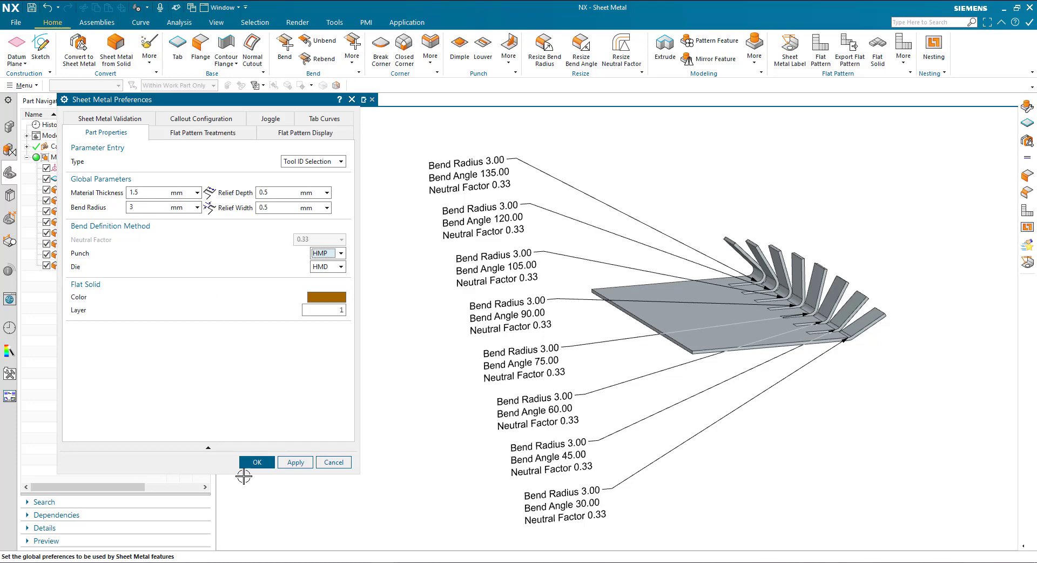
left_click(258, 462)
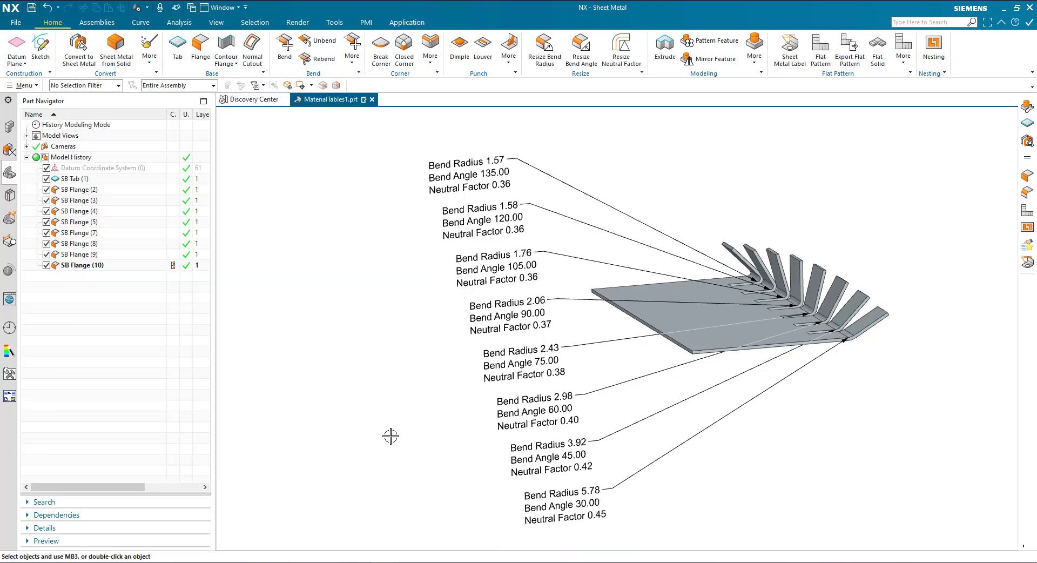